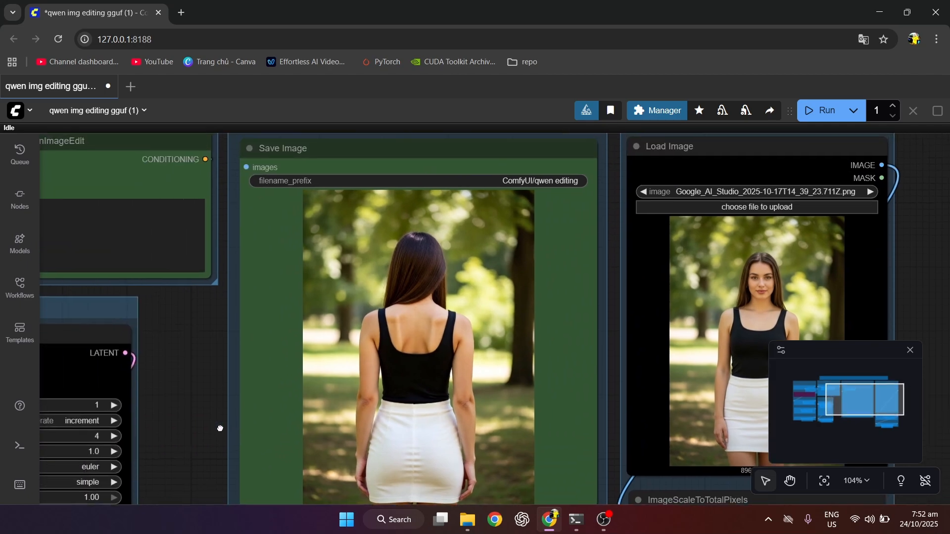
pyautogui.moveTo(261, 355); pyautogui.dragTo(376, 349)
pyautogui.scroll(5, 290, 268)
pyautogui.tripleClick(298, 254)
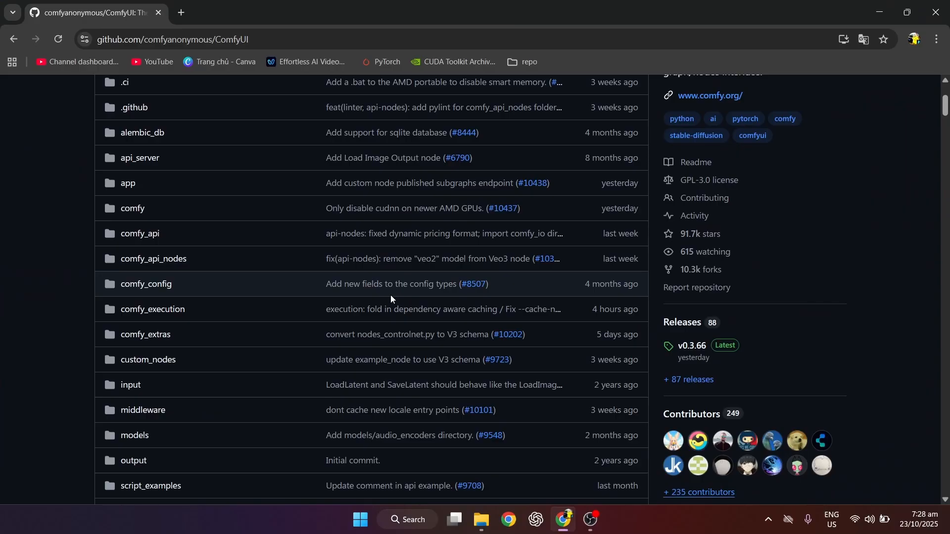
# - Open the latest v0.3.66 release from the ComfyUI GitHub repository and go to its downloadable assets
pyautogui.scroll(5, 390, 295)
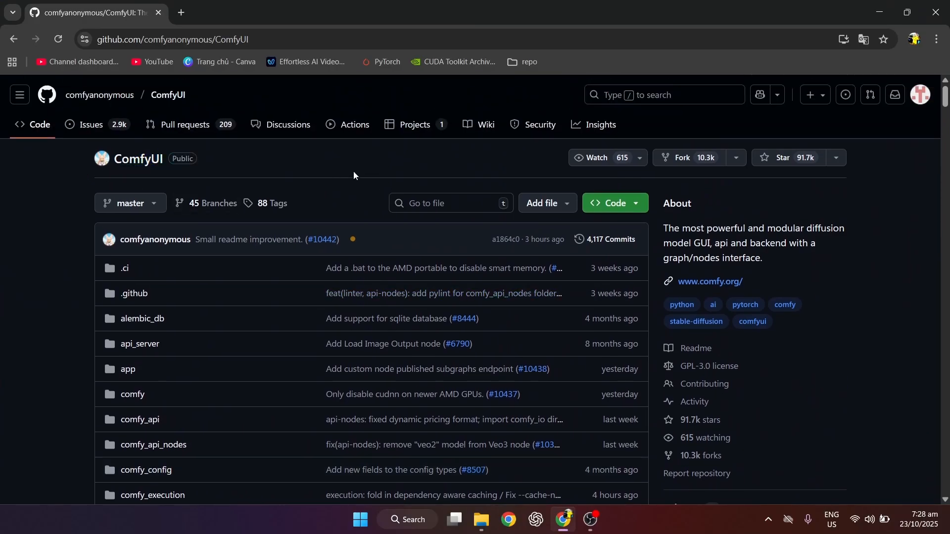
pyautogui.scroll(-2, 544, 238)
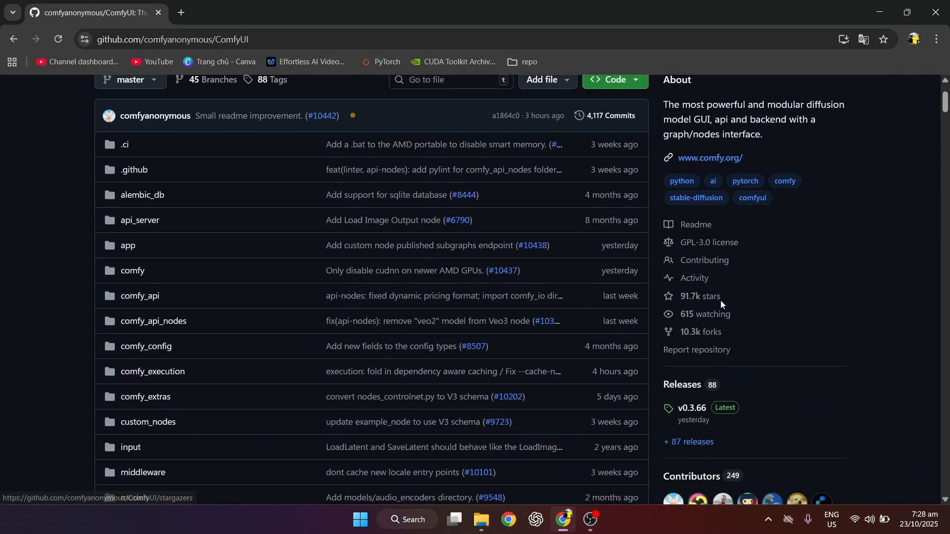
pyautogui.click(694, 409)
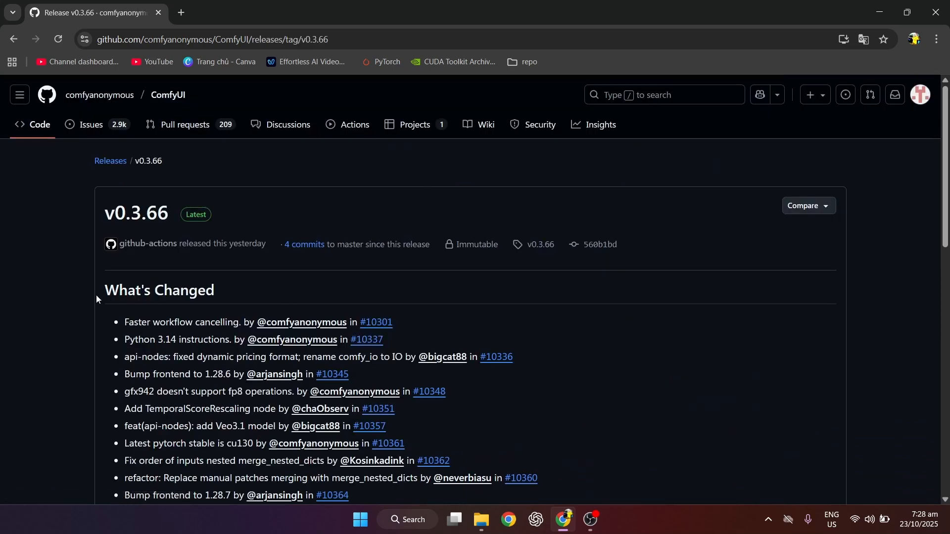
pyautogui.scroll(-4, 96, 295)
pyautogui.scroll(-10, 96, 295)
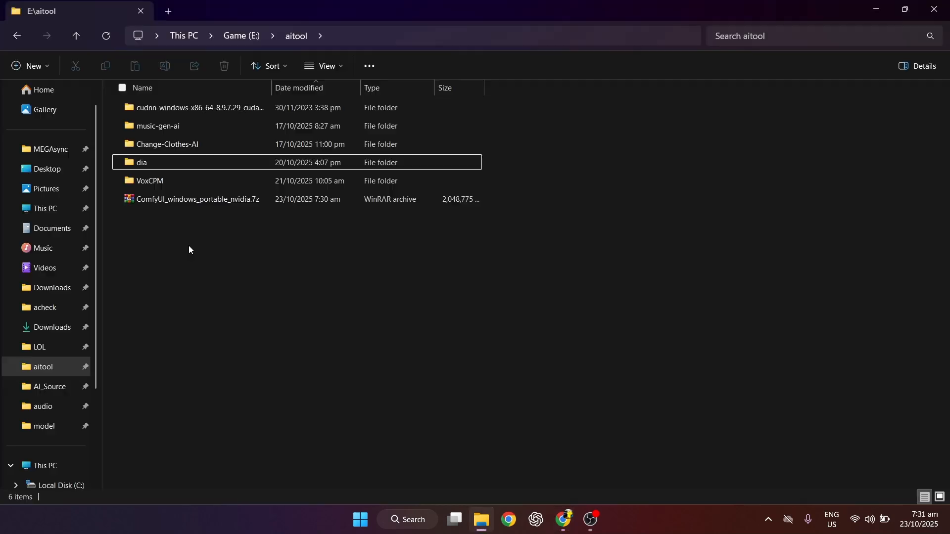
# - Extract ComfyUI_windows_portable_nvidia.7z into the current aitool folder with 7-Zip and open the extracted ComfyUI_windows_portable folder
pyautogui.click(189, 199)
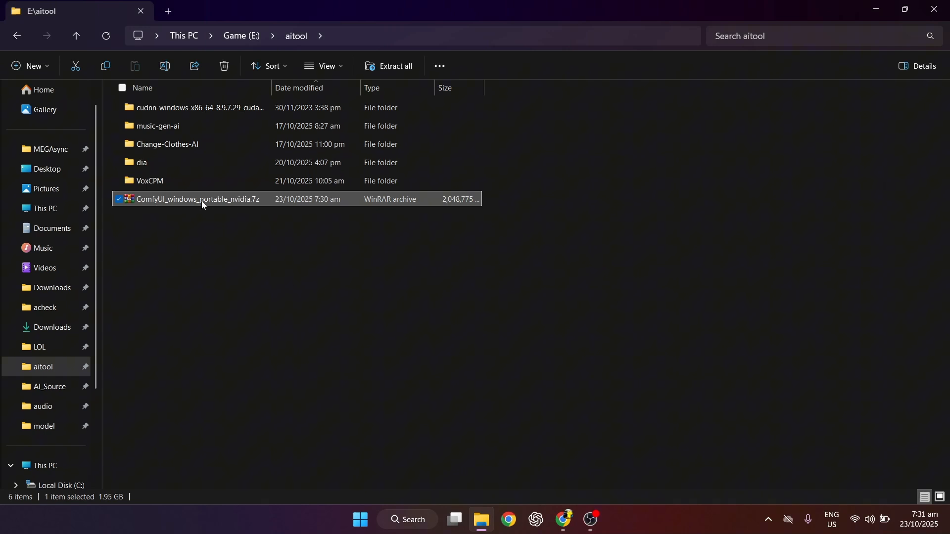
pyautogui.rightClick(203, 203)
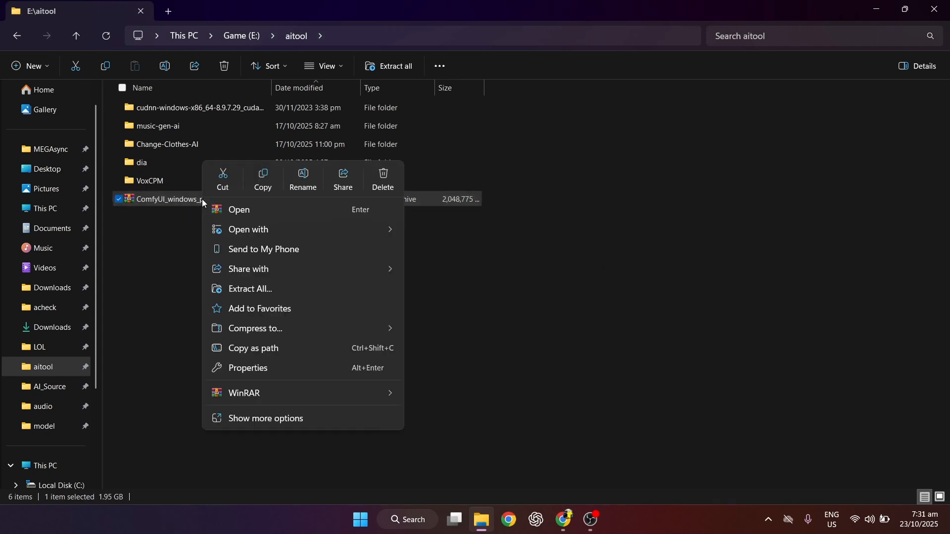
pyautogui.click(266, 419)
pyautogui.moveTo(316, 284)
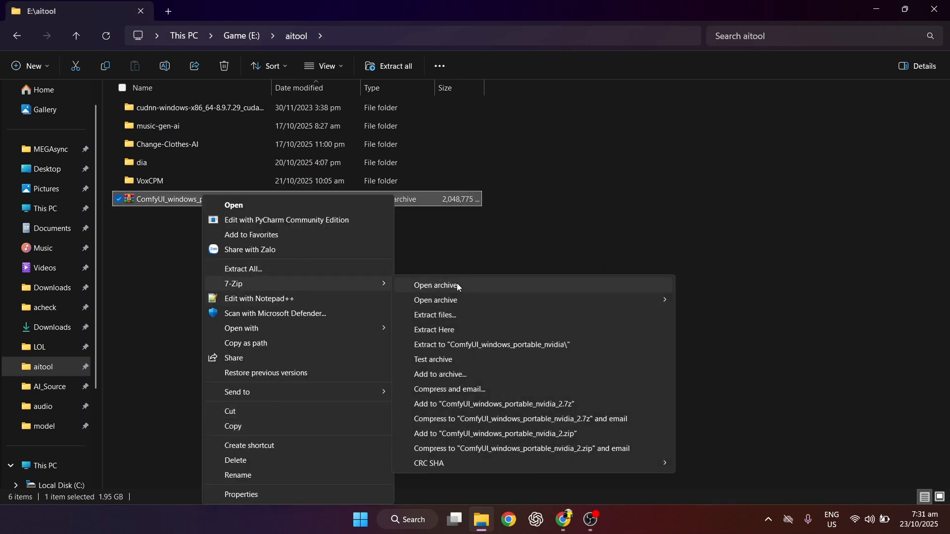
pyautogui.click(461, 331)
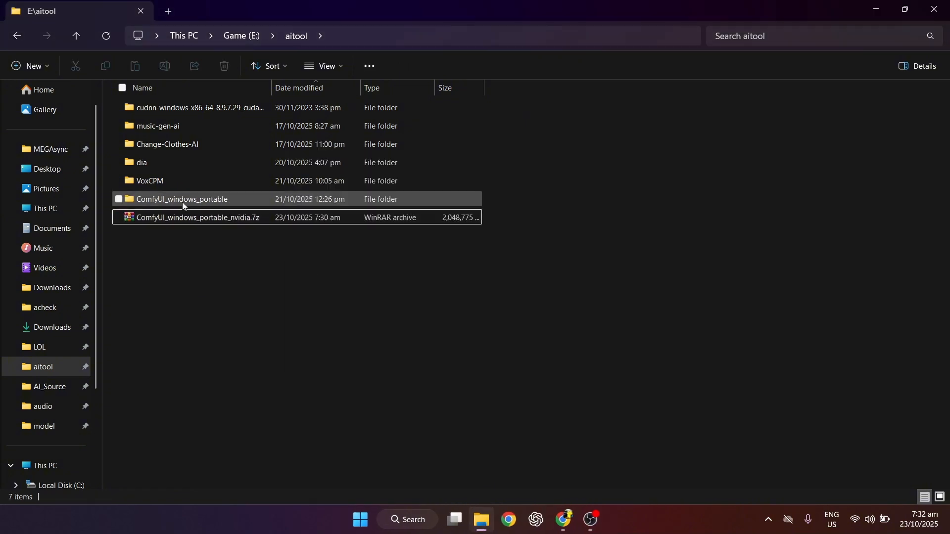
pyautogui.doubleClick(182, 200)
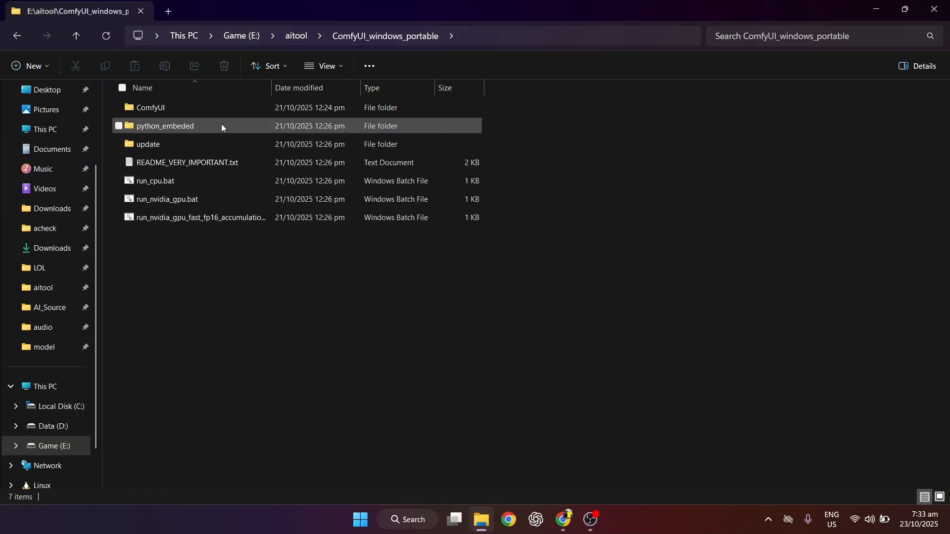
# - Switch to Chrome, open the Comfy-Org/ComfyUI-Manager GitHub repository from the Google results and find its README installation instructions
pyautogui.click(564, 519)
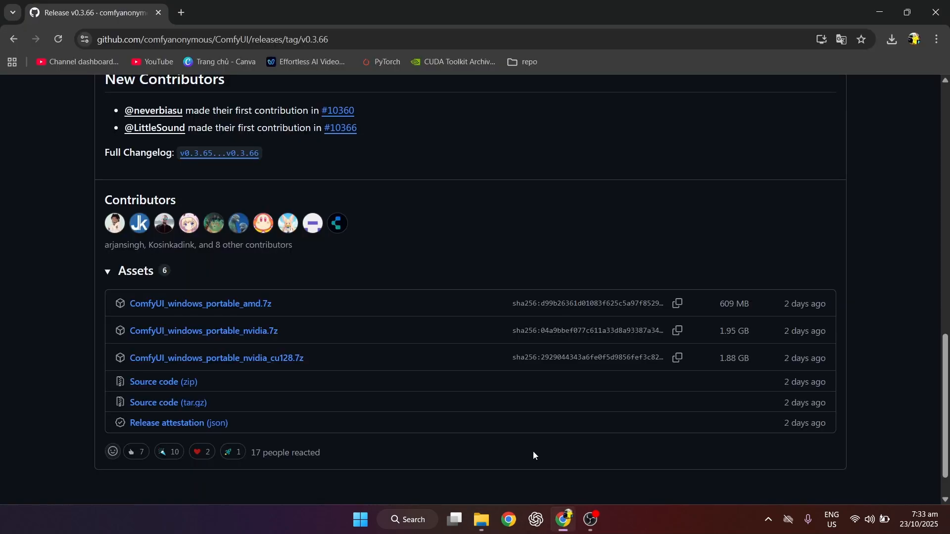
pyautogui.hotkey('alt', 'Left')
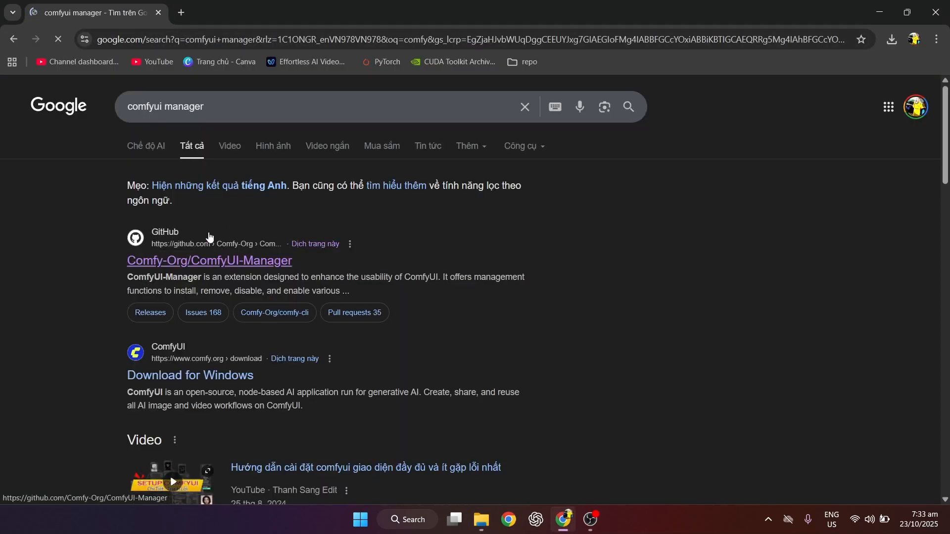
pyautogui.click(209, 237)
pyautogui.scroll(-10, 66, 208)
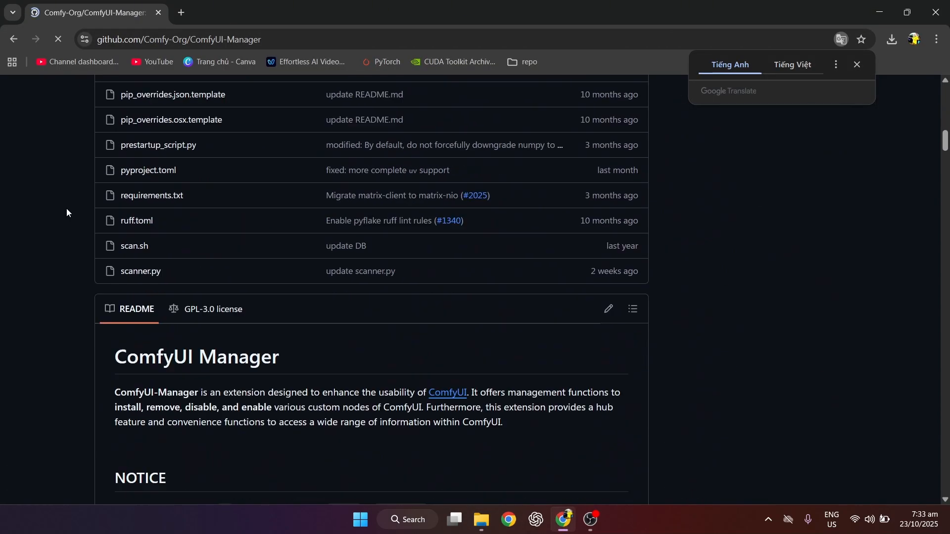
pyautogui.scroll(-4, 66, 208)
pyautogui.scroll(-2, 67, 207)
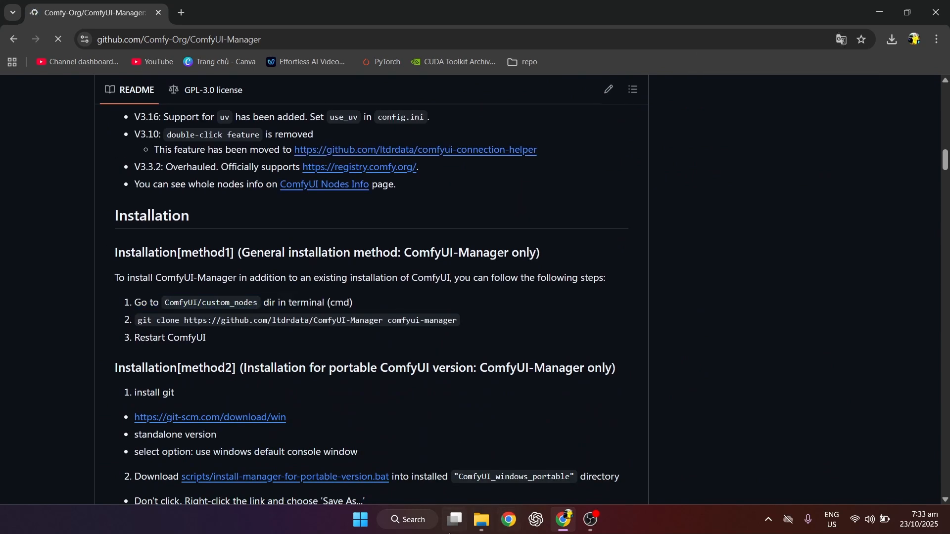
# - Open Command Prompt and change to the E: drive
pyautogui.click(425, 519)
pyautogui.write('cmd')
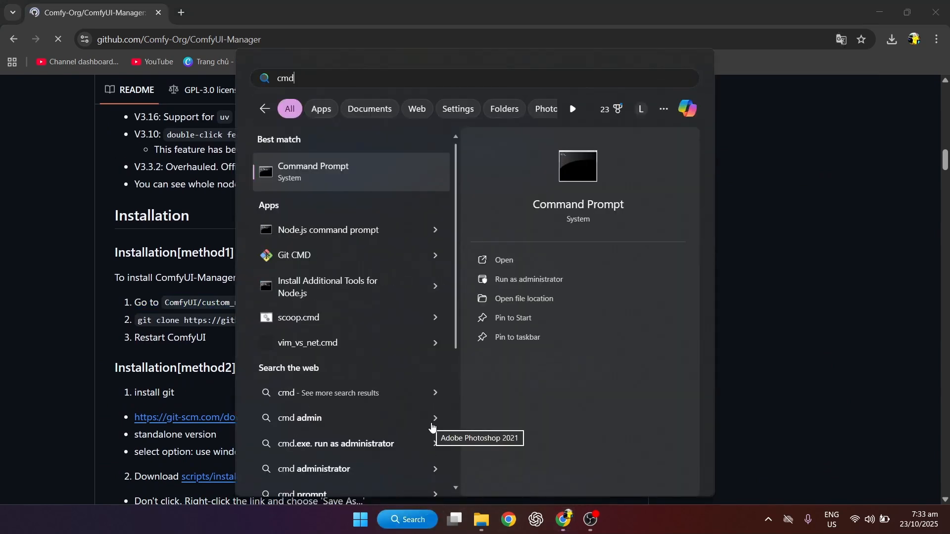
pyautogui.click(335, 165)
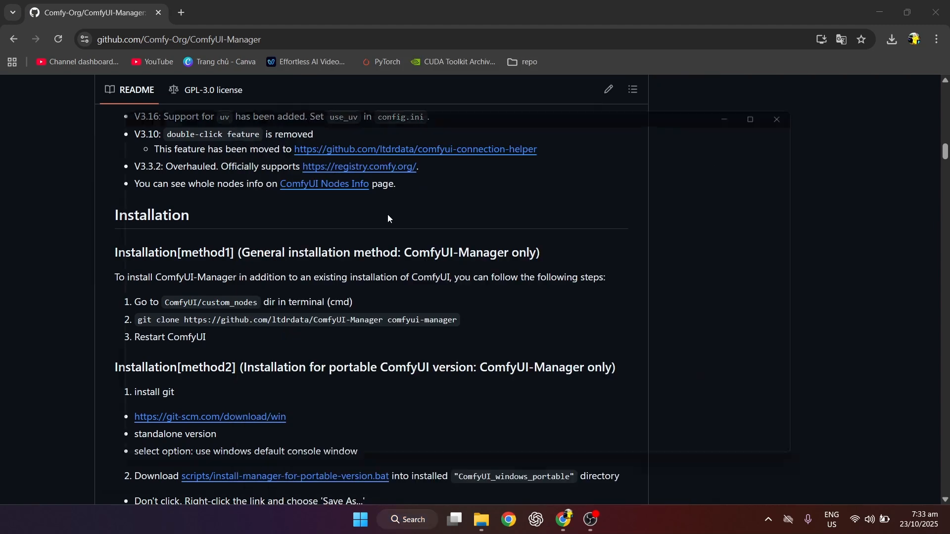
pyautogui.write('e')
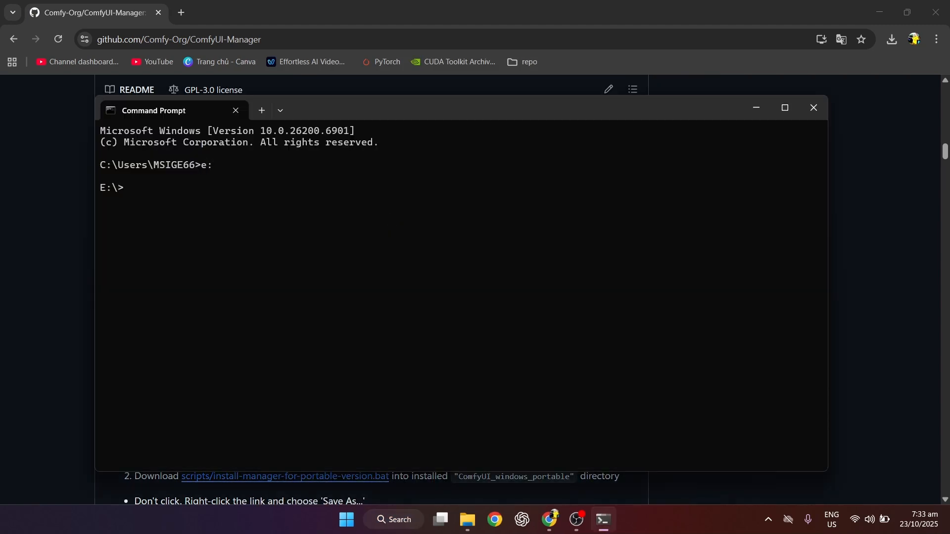
# - Copy the path of ComfyUI's custom_nodes folder from File Explorer and change the Command Prompt directory to E:\aitool\ComfyUI_windows_portable\ComfyUI\custom_nodes
pyautogui.click(469, 523)
pyautogui.doubleClick(174, 125)
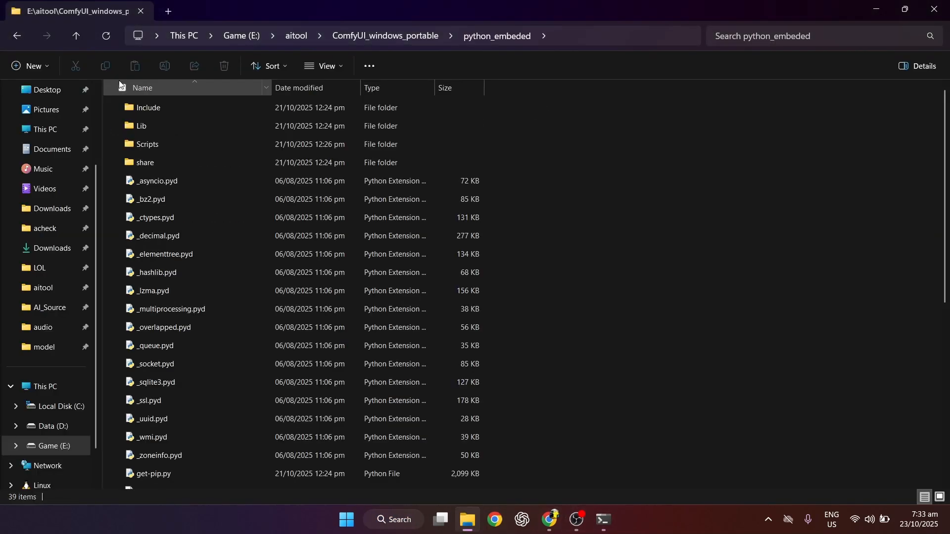
pyautogui.click(369, 36)
pyautogui.doubleClick(144, 108)
pyautogui.doubleClick(180, 327)
pyautogui.click(601, 40)
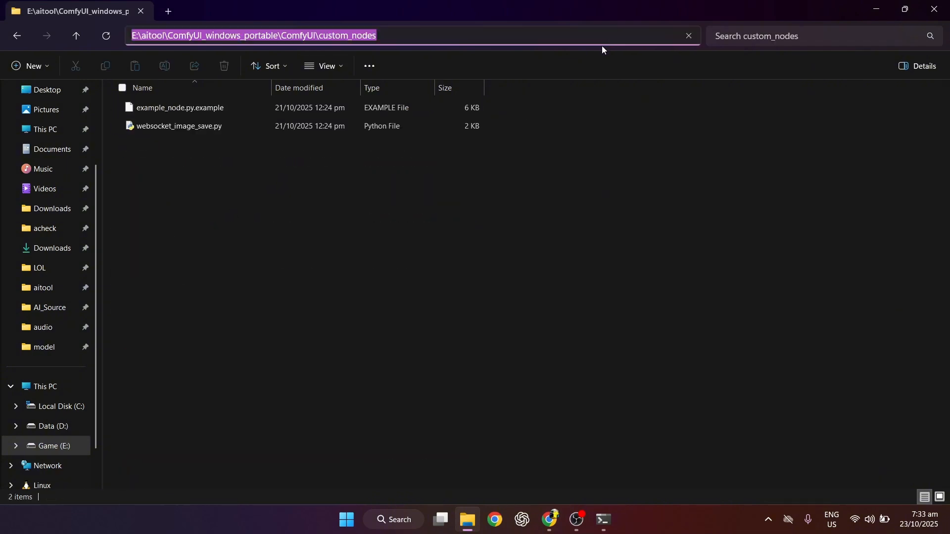
pyautogui.hotkey('alt', 'Tab')
pyautogui.press('Return')
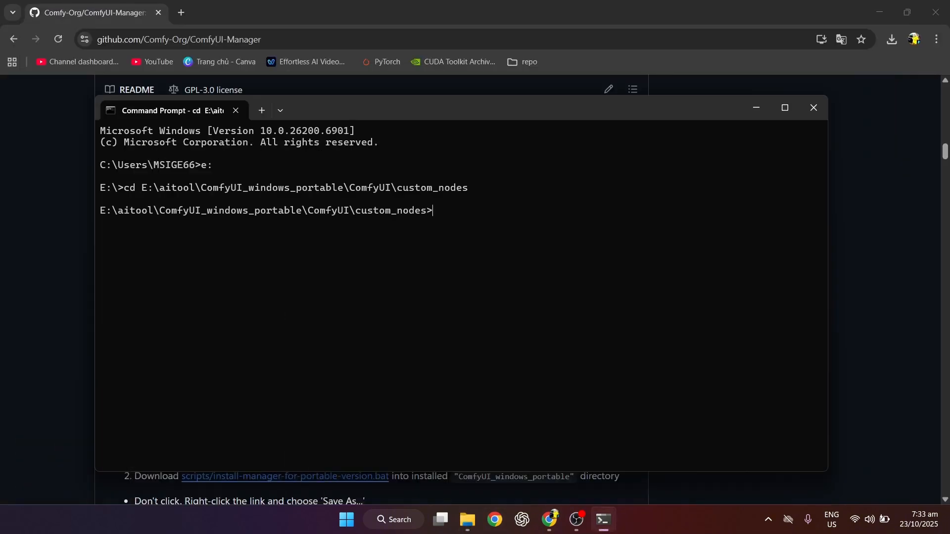
# - Copy the git clone command for ComfyUI-Manager from the README's method 1 and paste it into Command Prompt
pyautogui.hotkey('alt', 'Tab')
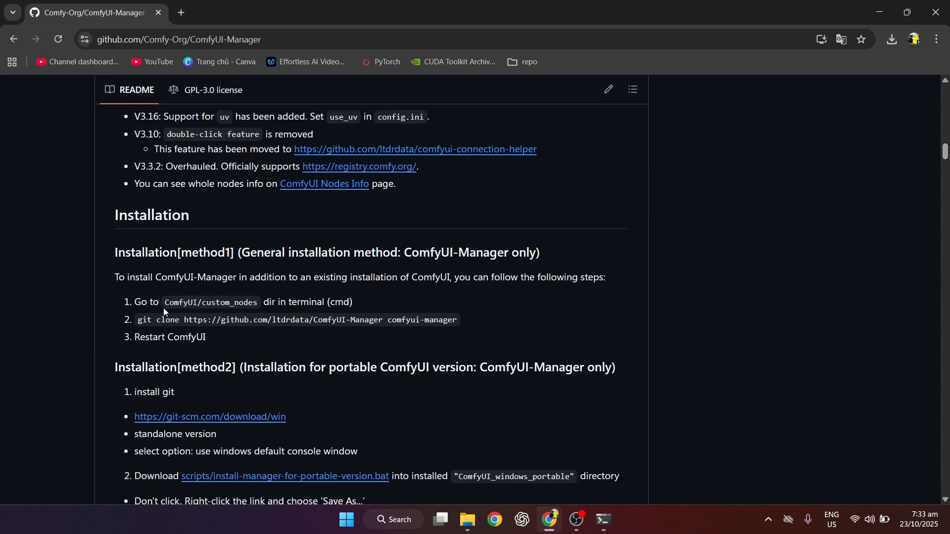
pyautogui.moveTo(258, 318); pyautogui.dragTo(457, 320)
pyautogui.hotkey('ctrl', 'c')
pyautogui.hotkey('alt', 'Tab')
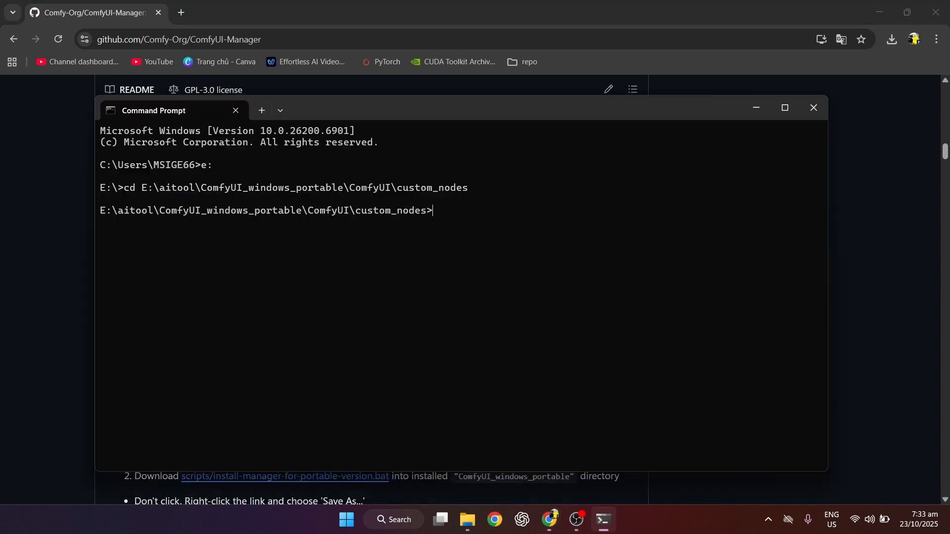
pyautogui.hotkey('ctrl', 'v')
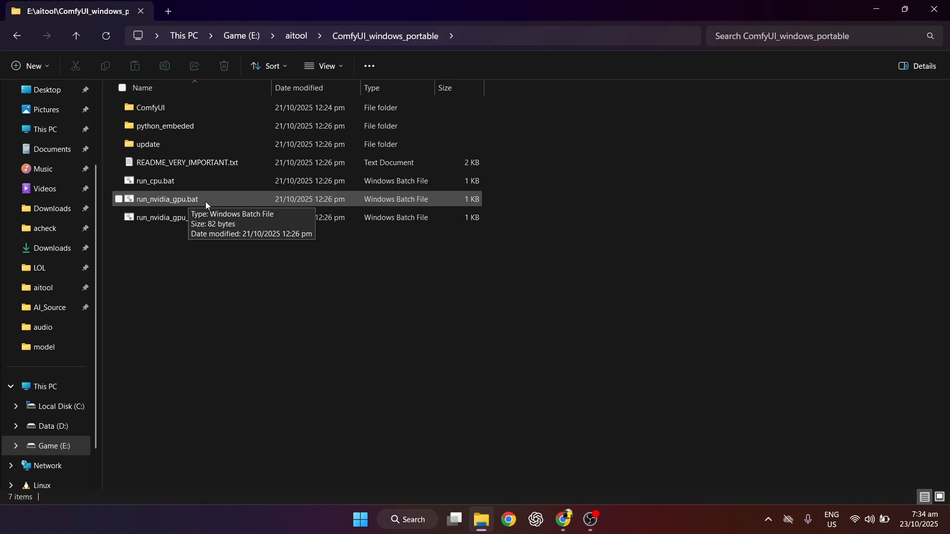
# - Start ComfyUI with run_nvidia_gpu.bat and view the default workflow in the browser
pyautogui.doubleClick(212, 200)
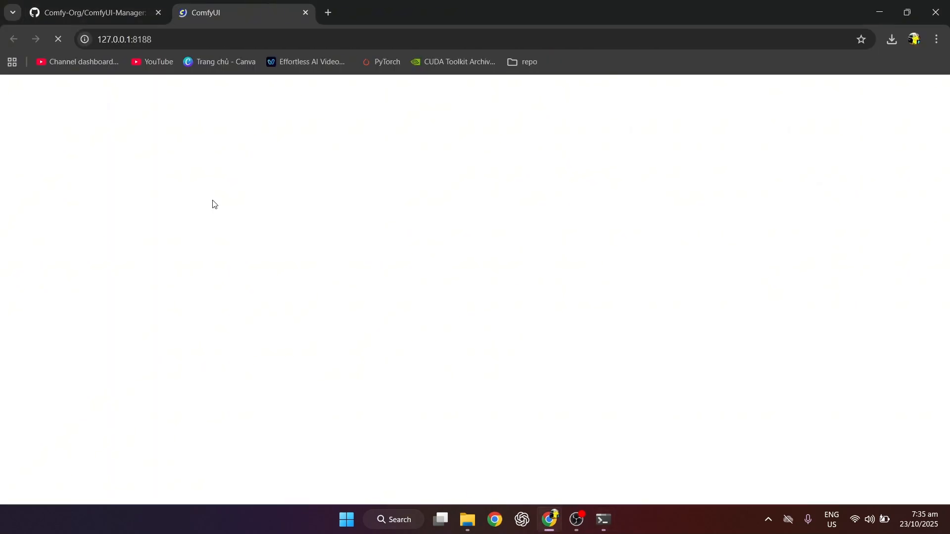
pyautogui.scroll(-2, 213, 179)
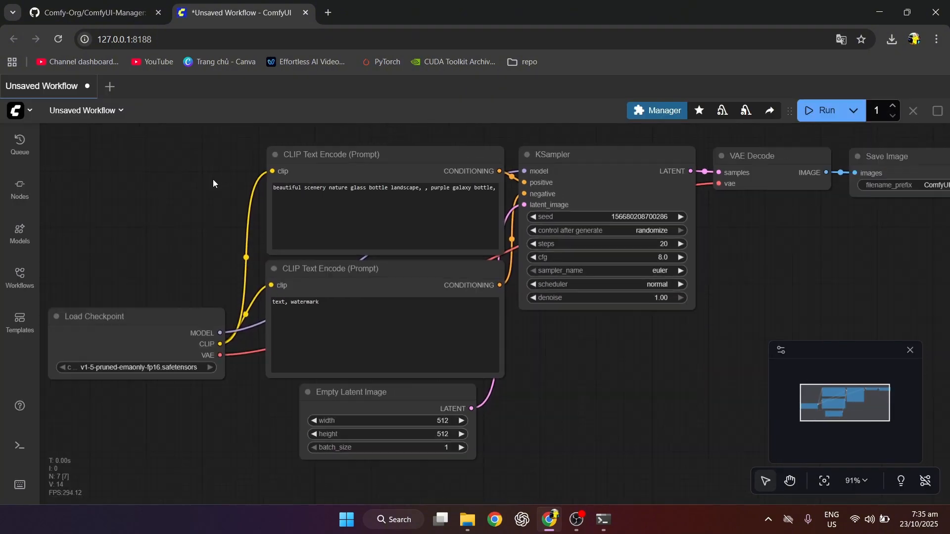
pyautogui.moveTo(212, 179); pyautogui.dragTo(197, 230)
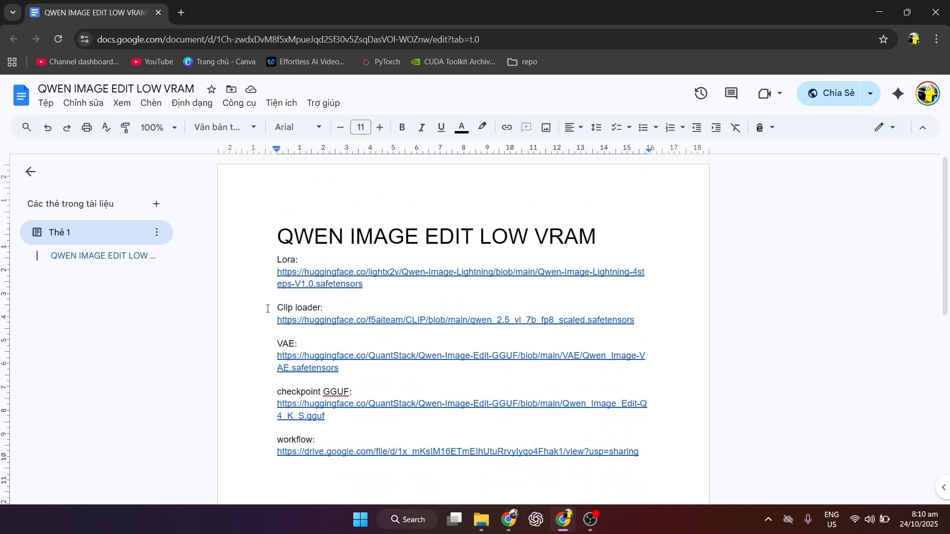
# - Follow the Lora link in the document and download Qwen-Image-Lightning-4steps-V1.0.safetensors from Hugging Face
pyautogui.scroll(-3, 267, 308)
pyautogui.scroll(3, 267, 309)
pyautogui.click(328, 284)
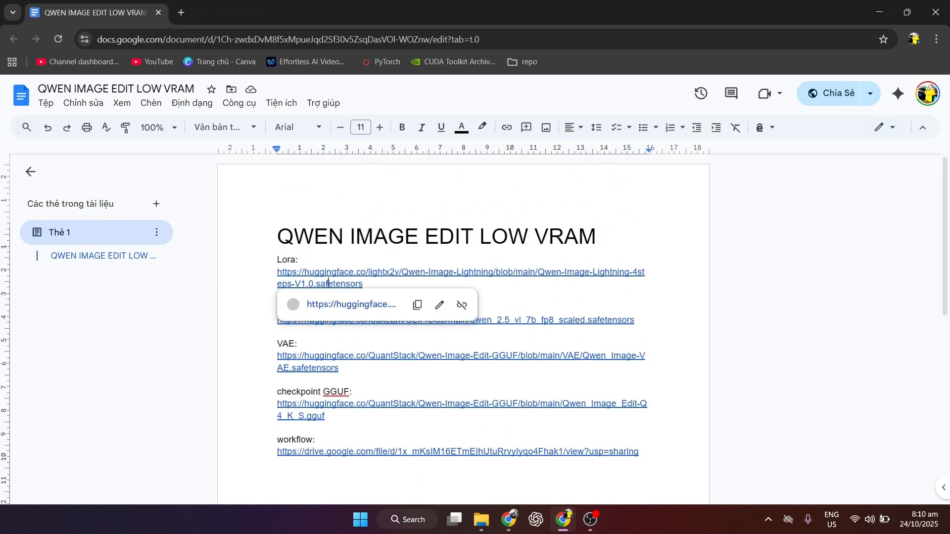
pyautogui.click(342, 307)
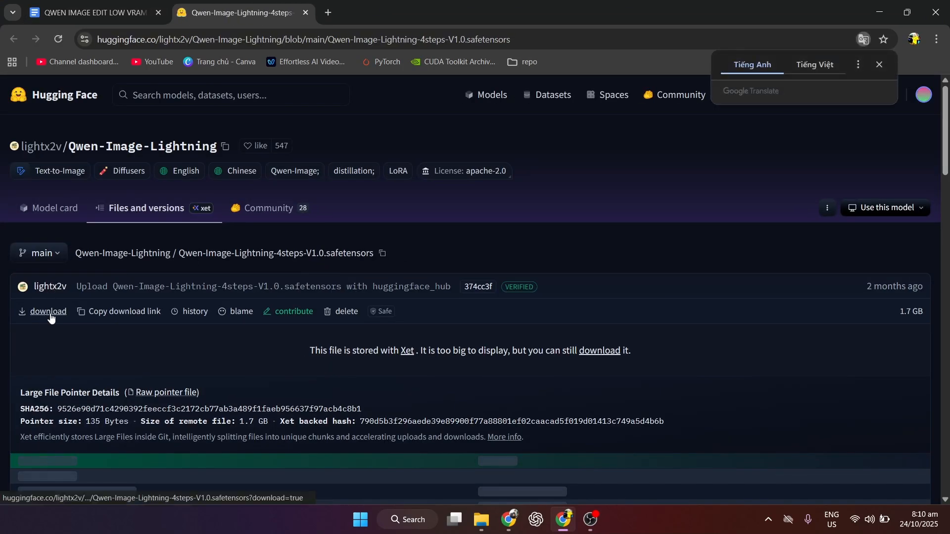
pyautogui.click(50, 317)
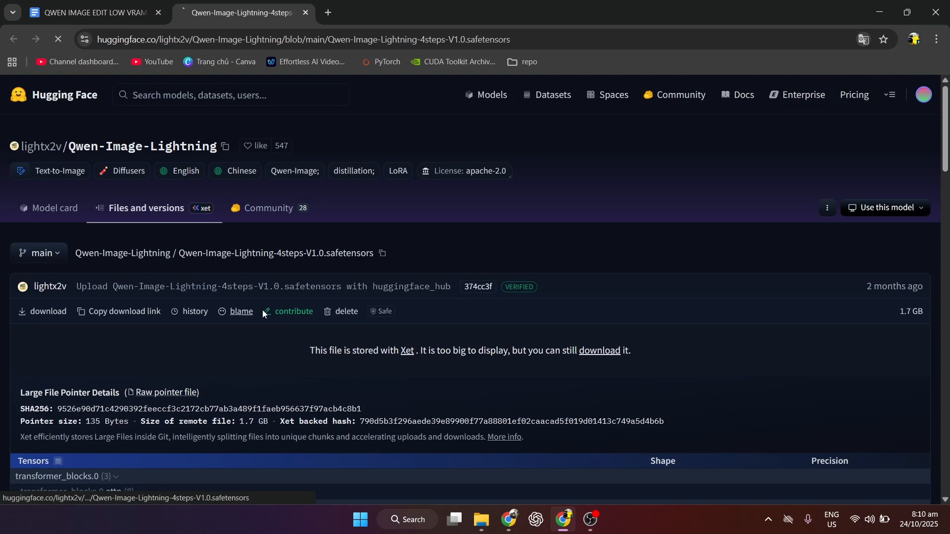
# - Return to the document and open the Clip loader link for qwen_2.5_vl_7b_fp8_scaled.safetensors
pyautogui.click(93, 17)
pyautogui.click(329, 262)
pyautogui.click(336, 284)
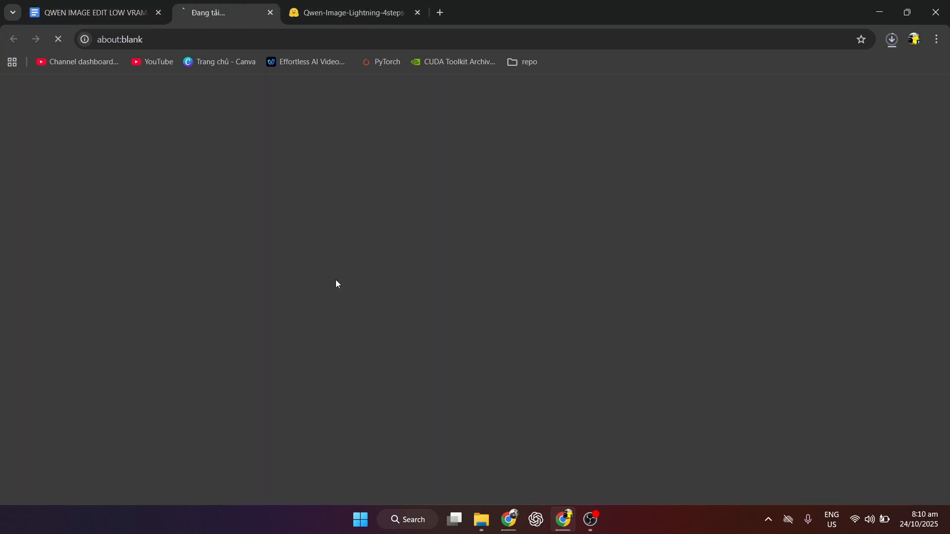
# - Open the document's workflow link and download "qwen img editing gguf (1).json" from Google Drive
pyautogui.click(93, 13)
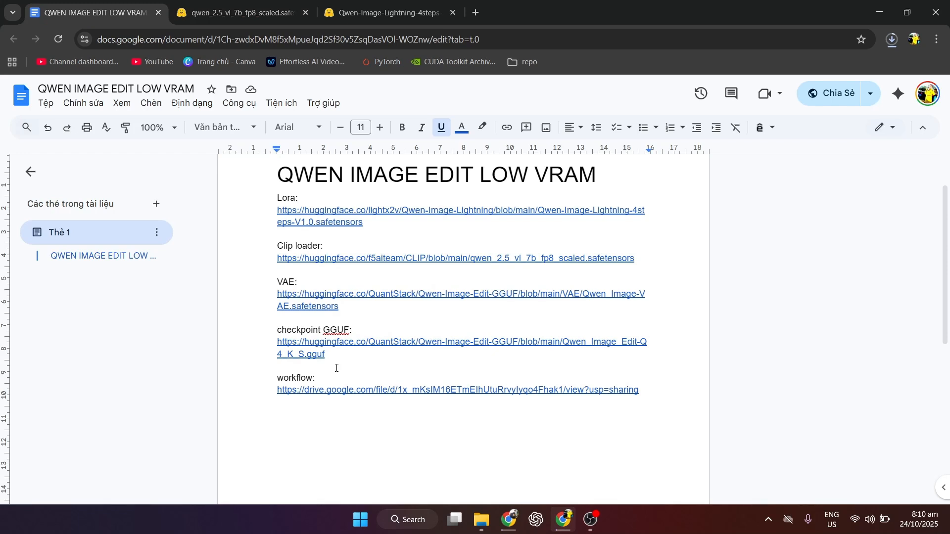
pyautogui.click(329, 391)
pyautogui.click(335, 408)
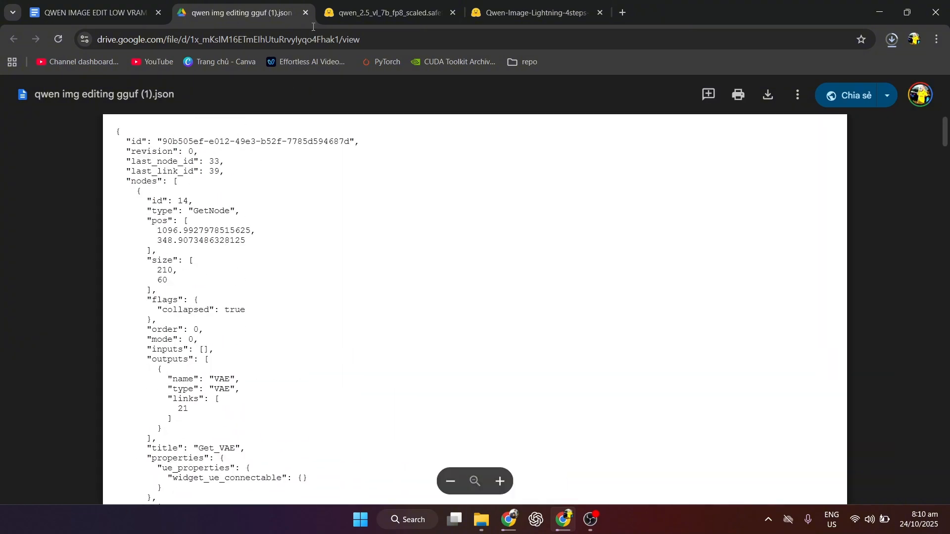
pyautogui.click(770, 96)
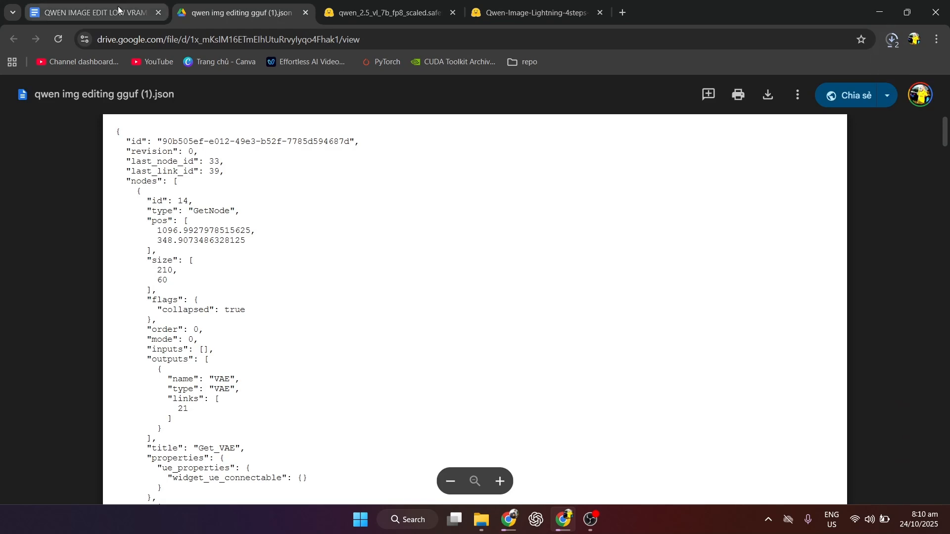
# - Move qwen_2.5_vl_7b_fp8_scaled.safetensors from the AI_Source model folder into ComfyUI's models\clip folder
pyautogui.click(94, 12)
pyautogui.click(483, 520)
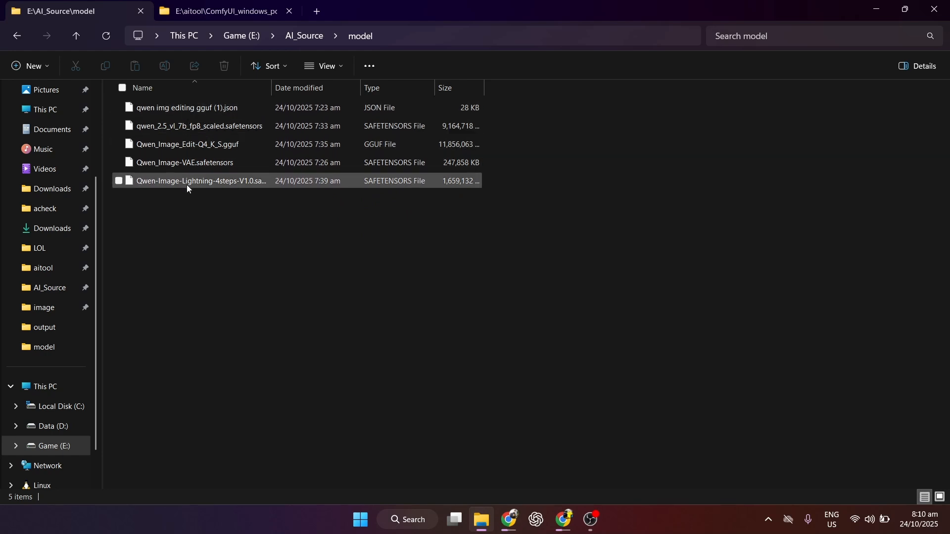
pyautogui.click(169, 127)
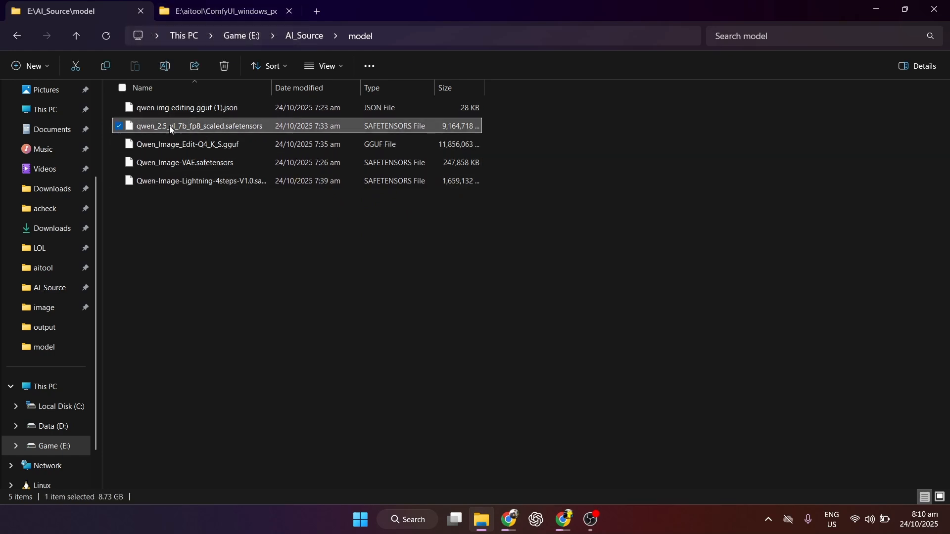
pyautogui.click(207, 6)
pyautogui.doubleClick(151, 399)
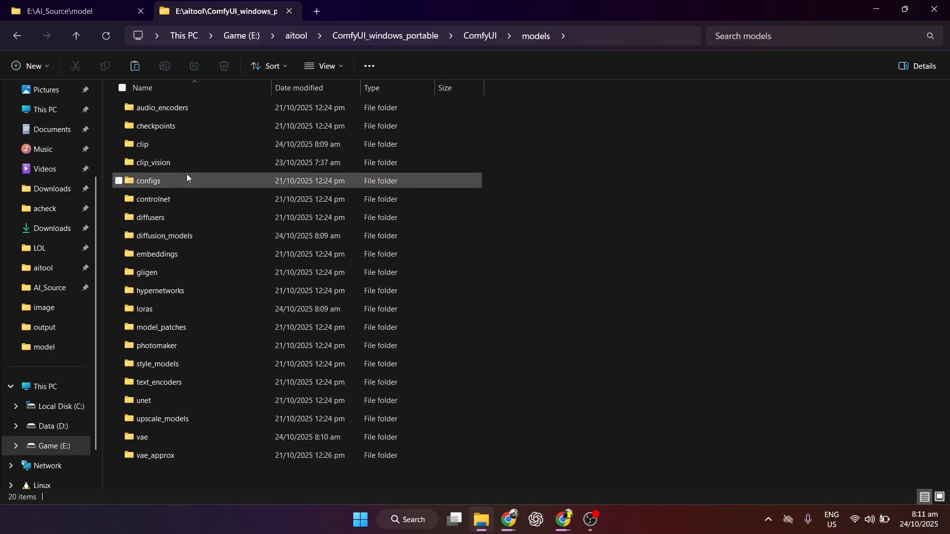
pyautogui.doubleClick(187, 144)
pyautogui.hotkey('ctrl', 'v')
# - Move Qwen_Image_Edit-Q4_K_S.gguf from the AI_Source model folder into ComfyUI's models\diffusion_models folder
pyautogui.click(90, 8)
pyautogui.click(169, 124)
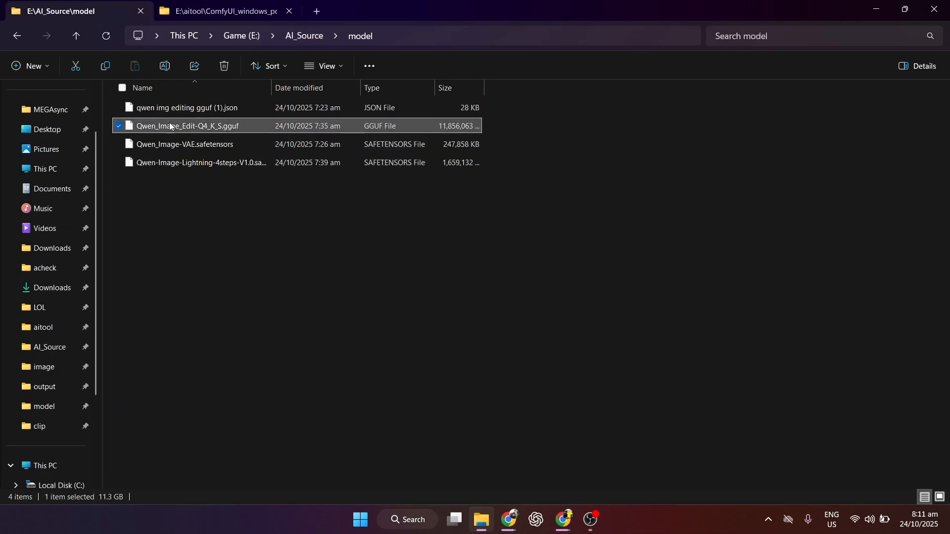
pyautogui.hotkey('ctrl', 'x')
pyautogui.click(213, 10)
pyautogui.click(537, 36)
pyautogui.doubleClick(185, 234)
pyautogui.hotkey('ctrl', 'v')
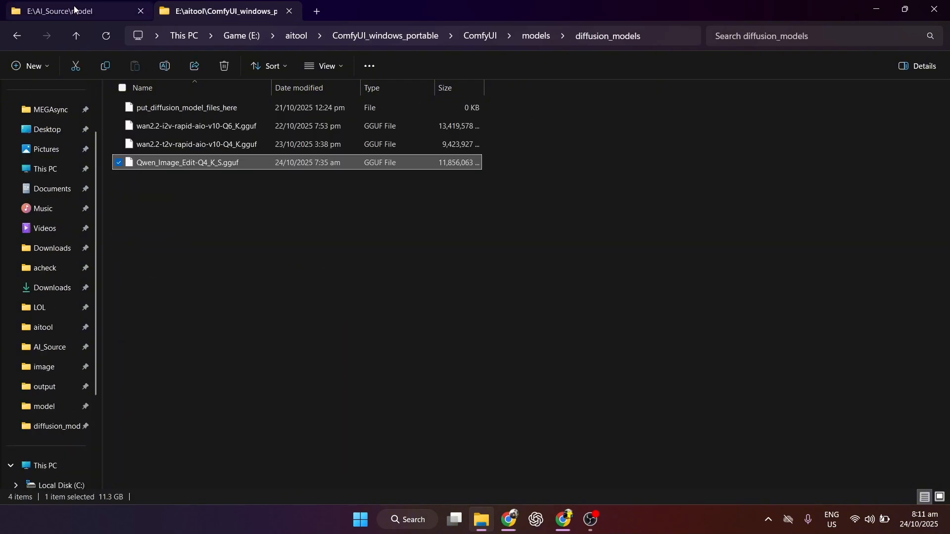
# - Move Qwen_Image-VAE.safetensors from the AI_Source model folder into ComfyUI's models\vae folder
pyautogui.click(74, 9)
pyautogui.click(200, 127)
pyautogui.hotkey('ctrl', 'x')
pyautogui.click(259, 16)
pyautogui.click(536, 36)
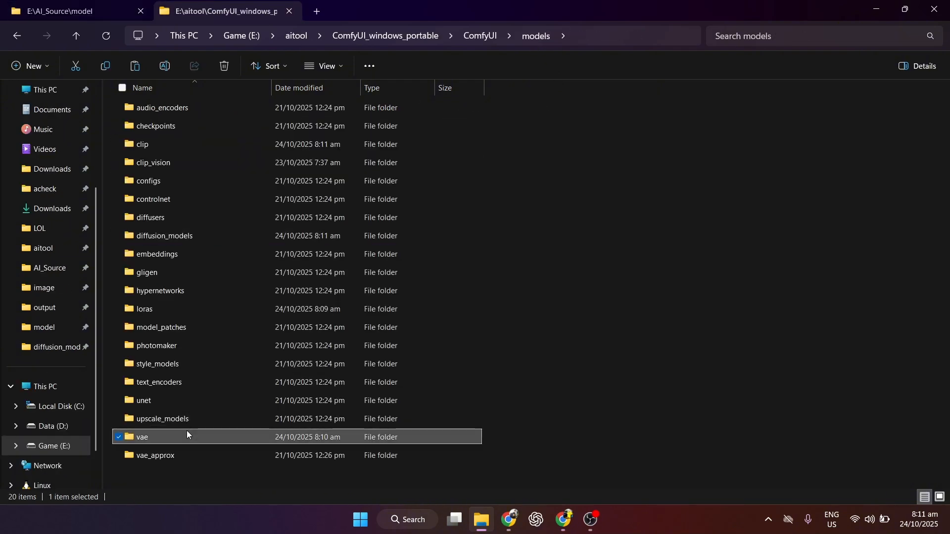
pyautogui.doubleClick(143, 437)
pyautogui.hotkey('ctrl', 'v')
# - Move the Qwen-Image-Lightning-4steps-V1.0 LoRA file from the AI_Source model folder into ComfyUI's models\loras folder
pyautogui.click(103, 8)
pyautogui.click(213, 11)
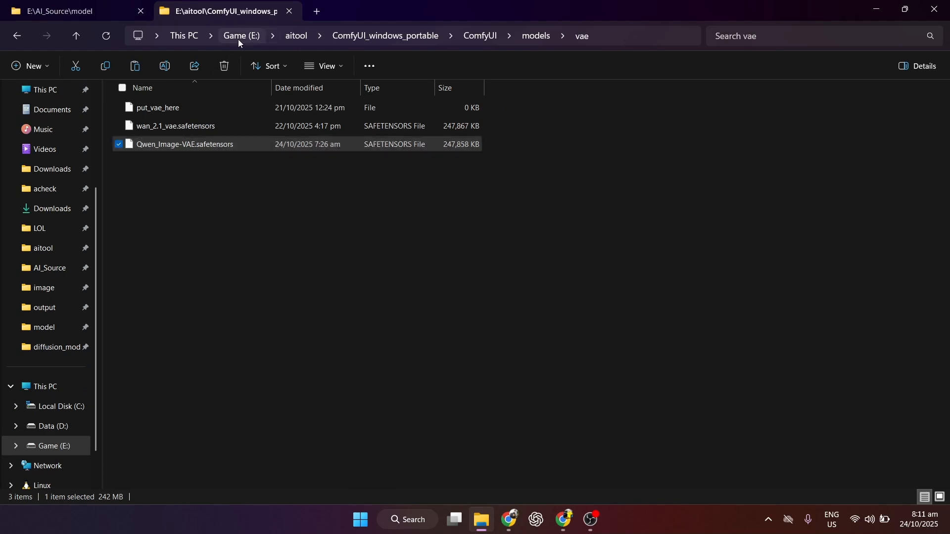
pyautogui.press('BackSpace')
pyautogui.doubleClick(198, 308)
pyautogui.click(77, 5)
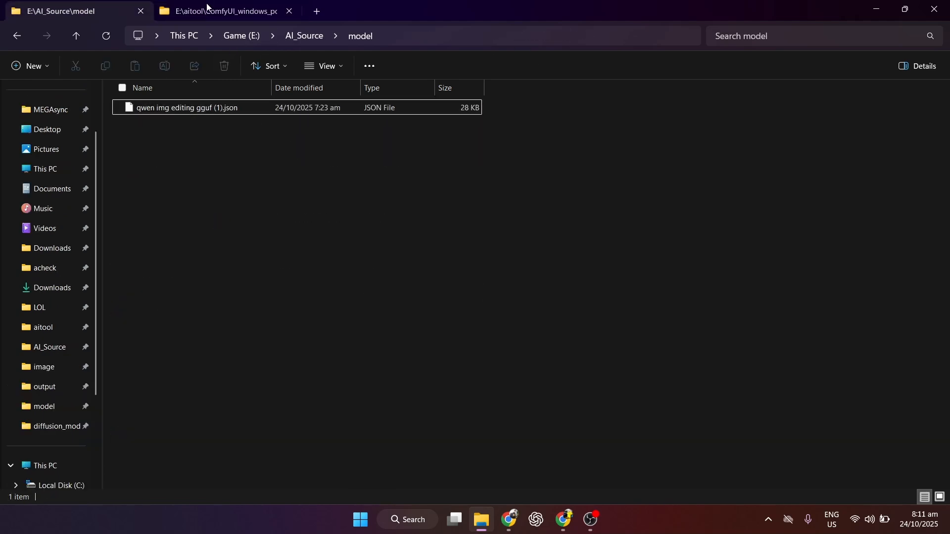
# - Return to the ComfyUI_windows_portable folder and launch ComfyUI with run_nvidia_gpu.bat
pyautogui.click(206, 6)
pyautogui.click(472, 38)
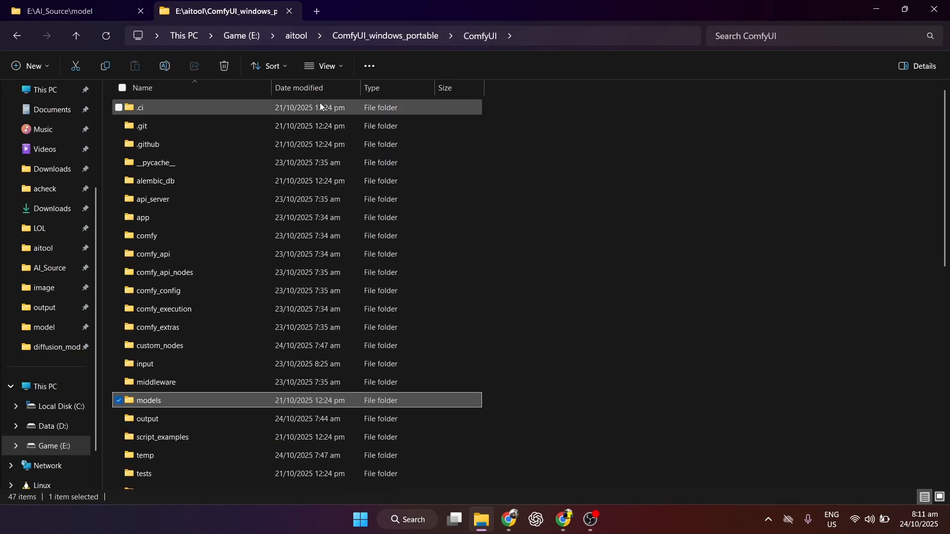
pyautogui.click(350, 38)
pyautogui.doubleClick(172, 199)
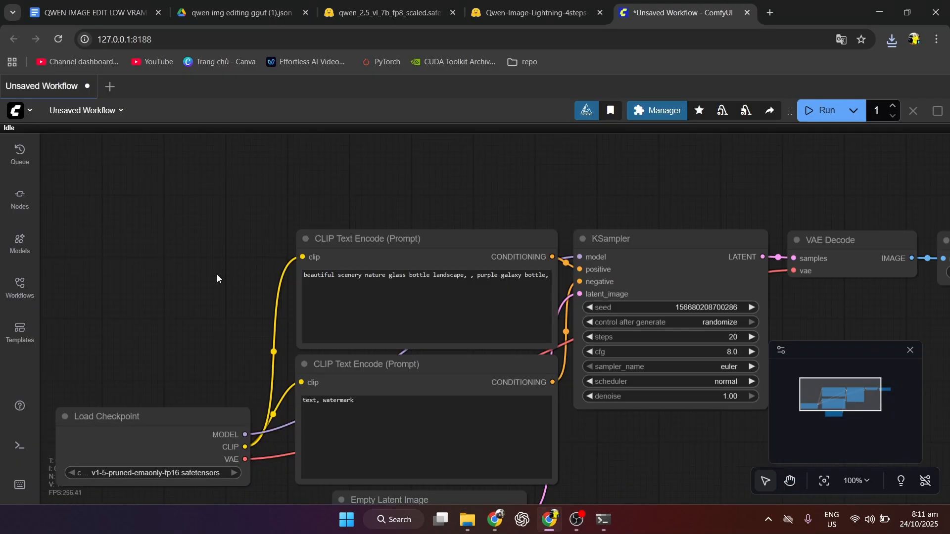
pyautogui.moveTo(226, 332); pyautogui.dragTo(275, 224)
pyautogui.scroll(-3, 274, 224)
pyautogui.moveTo(225, 257); pyautogui.dragTo(204, 284)
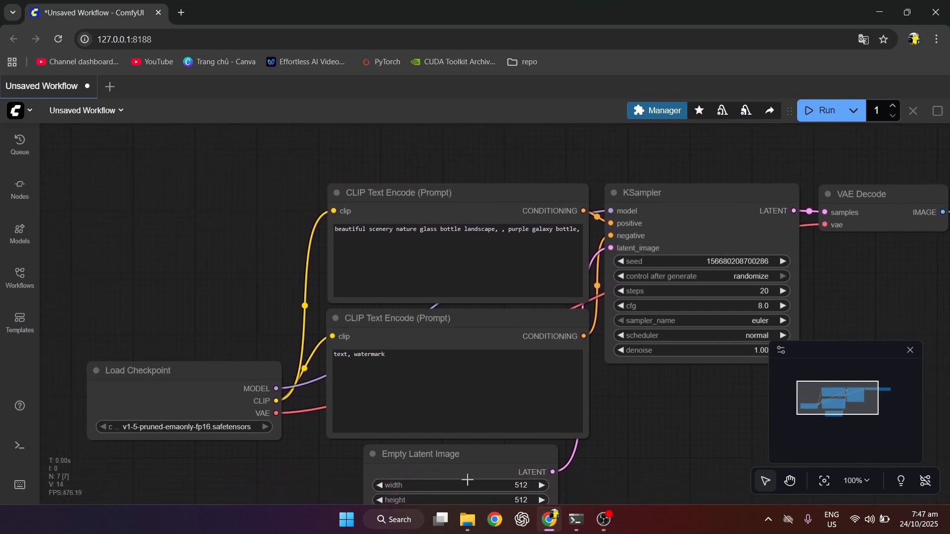
# - Load the workflow file "qwen img editing gguf (1).json" from the model folder into ComfyUI and dismiss the missing-nodes notice
pyautogui.click(480, 522)
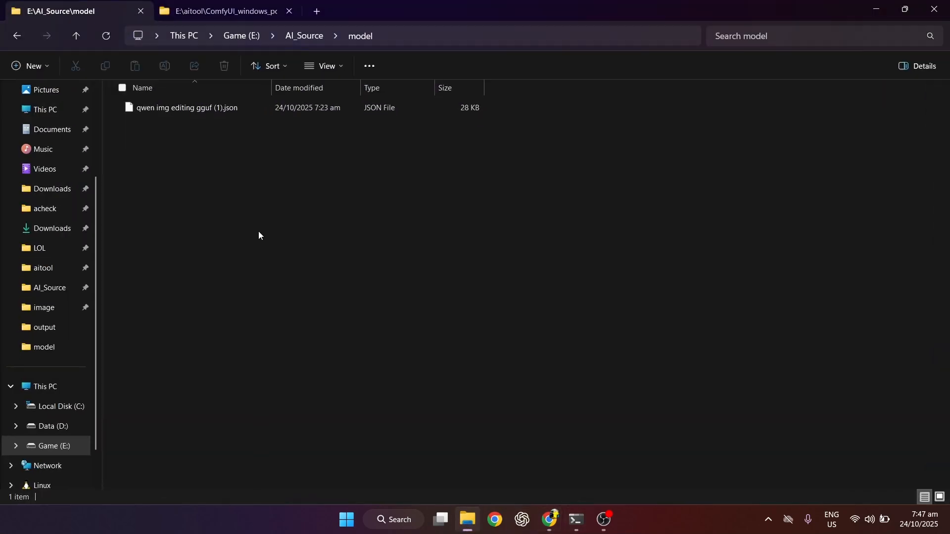
pyautogui.click(199, 117)
pyautogui.moveTo(191, 114); pyautogui.dragTo(239, 244)
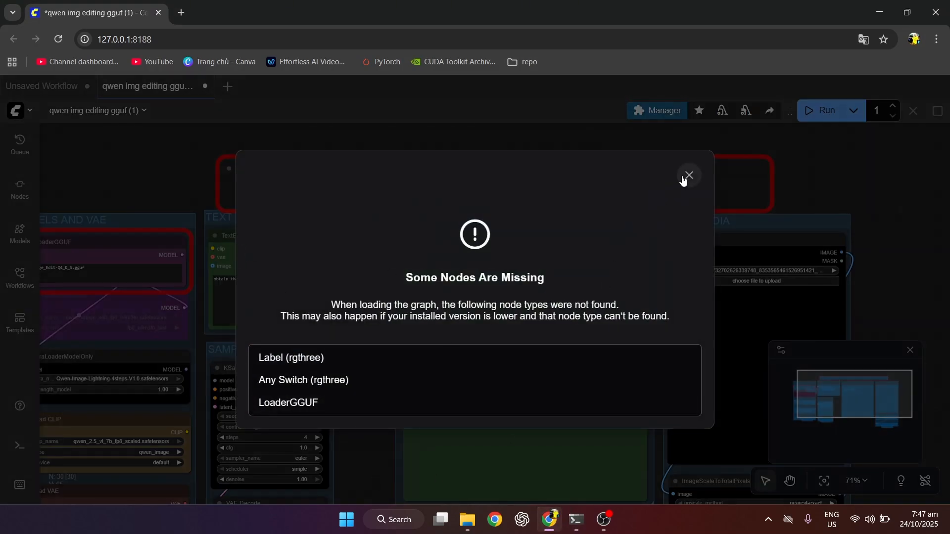
pyautogui.click(689, 176)
# - Install the missing custom nodes rgthree-comfy and gguf with ComfyUI Manager
pyautogui.click(670, 111)
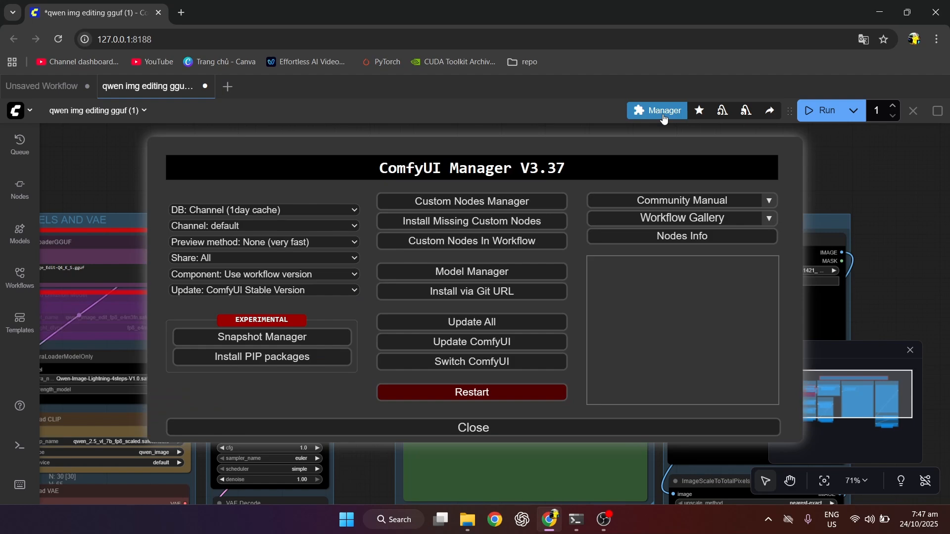
pyautogui.click(468, 220)
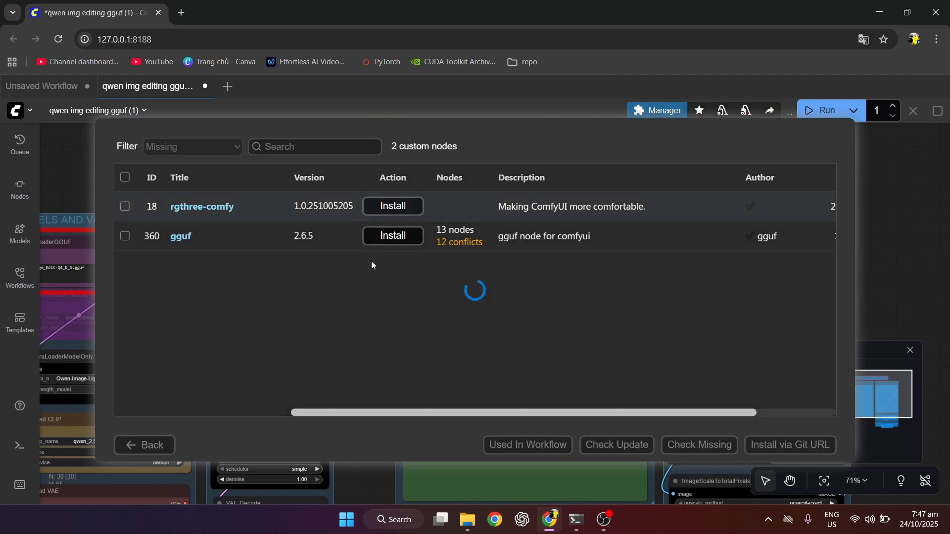
pyautogui.click(393, 206)
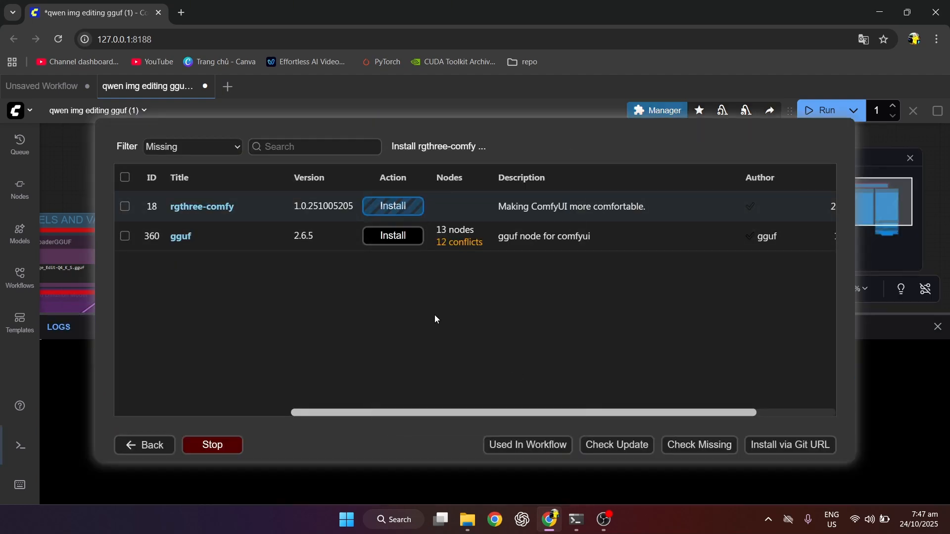
pyautogui.click(393, 236)
pyautogui.click(516, 366)
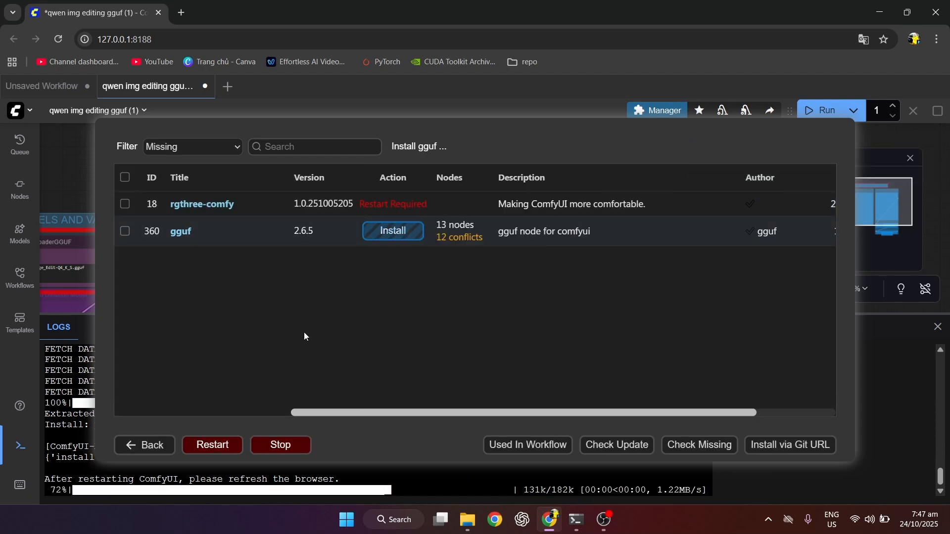
# - Restart ComfyUI, reload its browser page and dismiss the translation popup
pyautogui.click(212, 445)
pyautogui.click(544, 324)
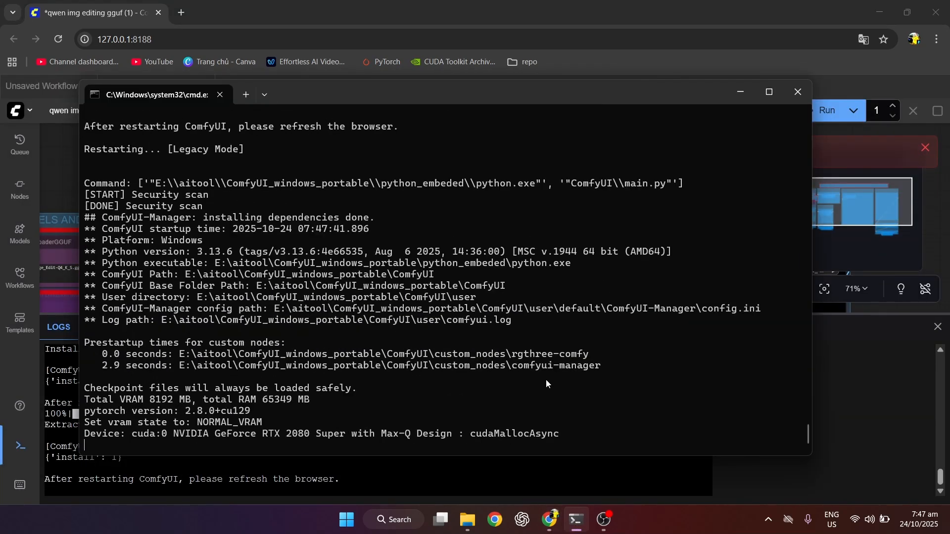
pyautogui.click(740, 92)
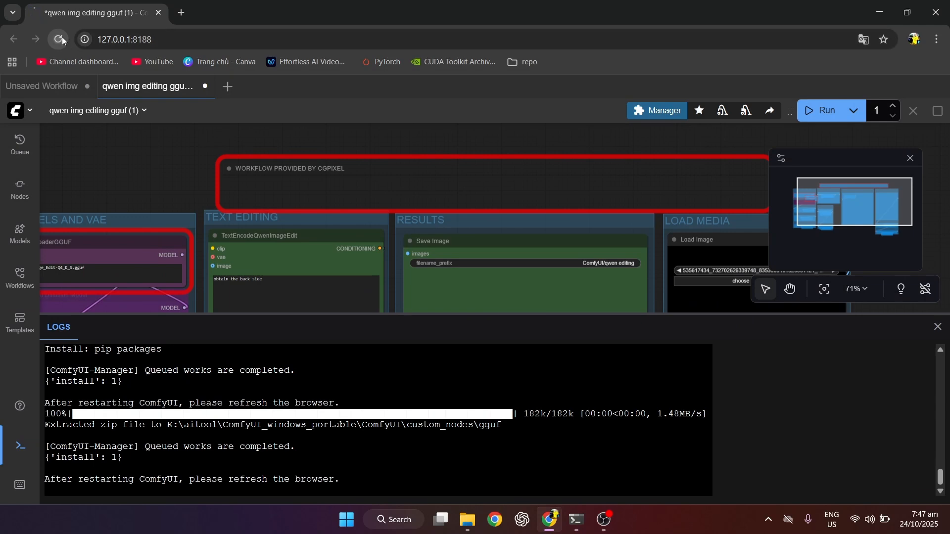
pyautogui.click(58, 39)
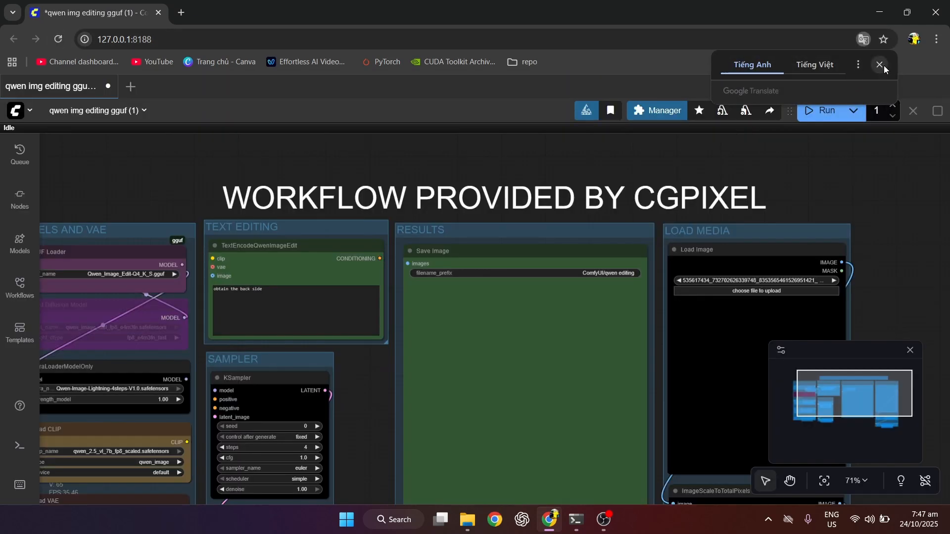
pyautogui.click(884, 69)
# - Choose Qwen_Image_Edit-Q4_K_S.gguf as the model in the GGUF Loader node
pyautogui.moveTo(148, 214); pyautogui.dragTo(281, 123)
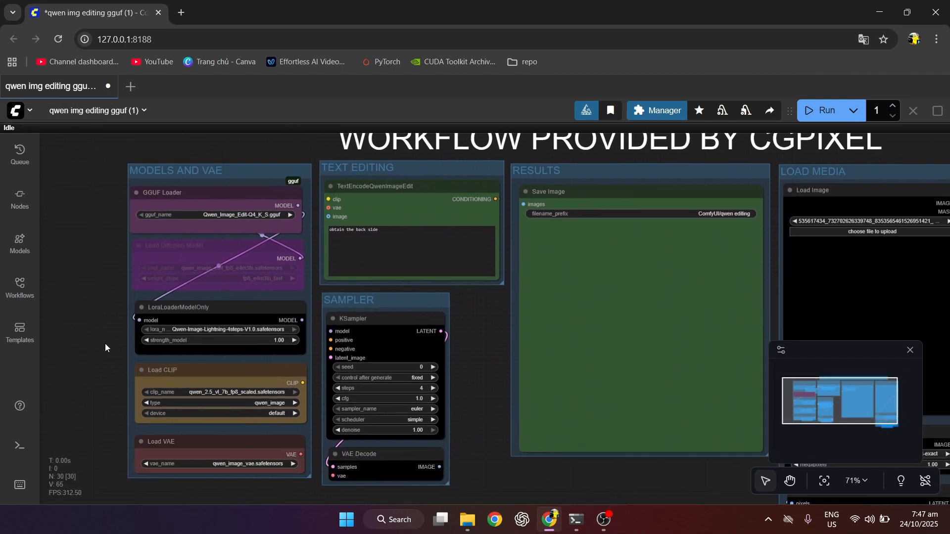
pyautogui.scroll(5, 104, 347)
pyautogui.scroll(4, 103, 329)
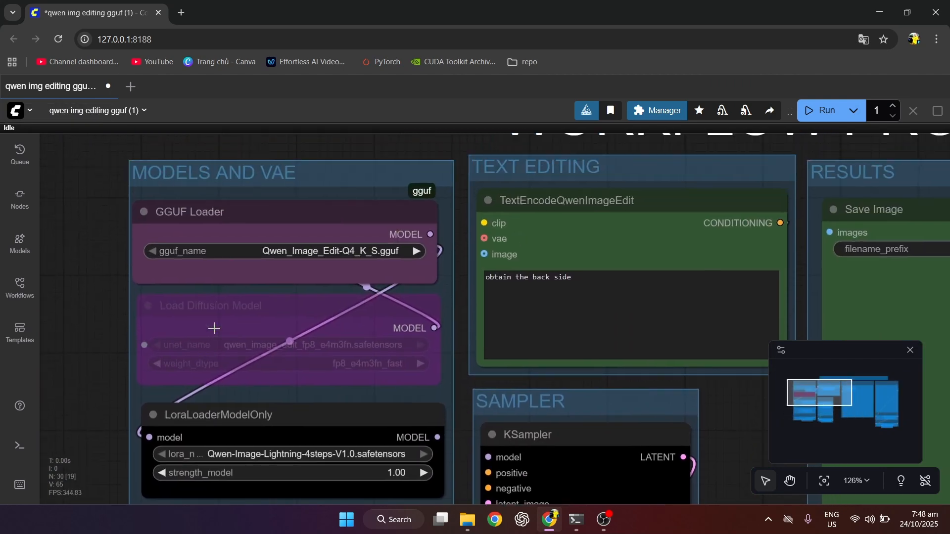
pyautogui.click(356, 250)
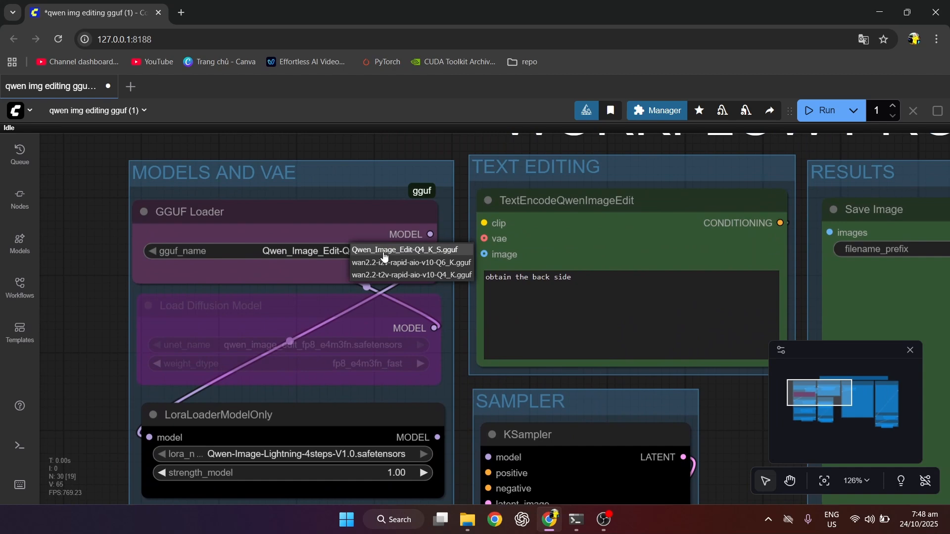
# - Set the Load VAE node's vae_name to Qwen_Image-VAE.safetensors
pyautogui.moveTo(87, 421); pyautogui.dragTo(106, 260)
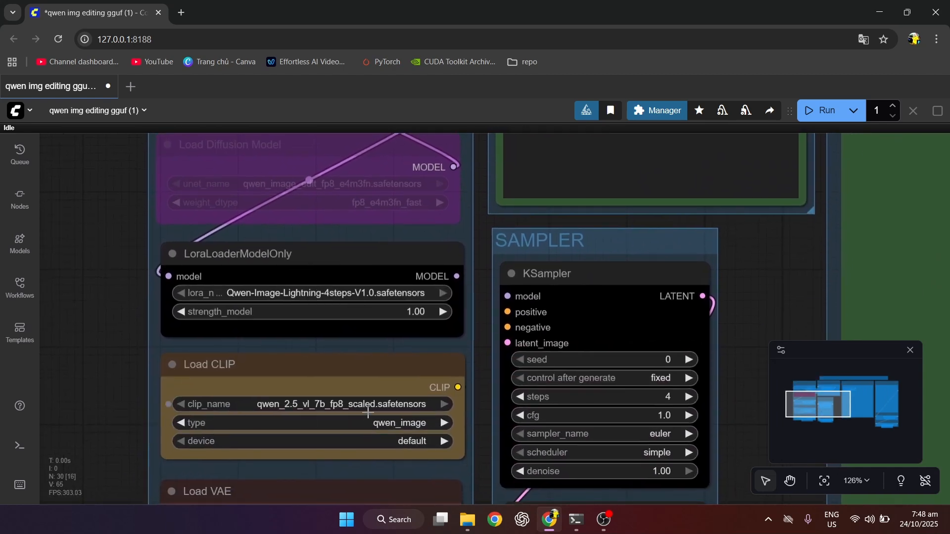
pyautogui.scroll(-3, 102, 265)
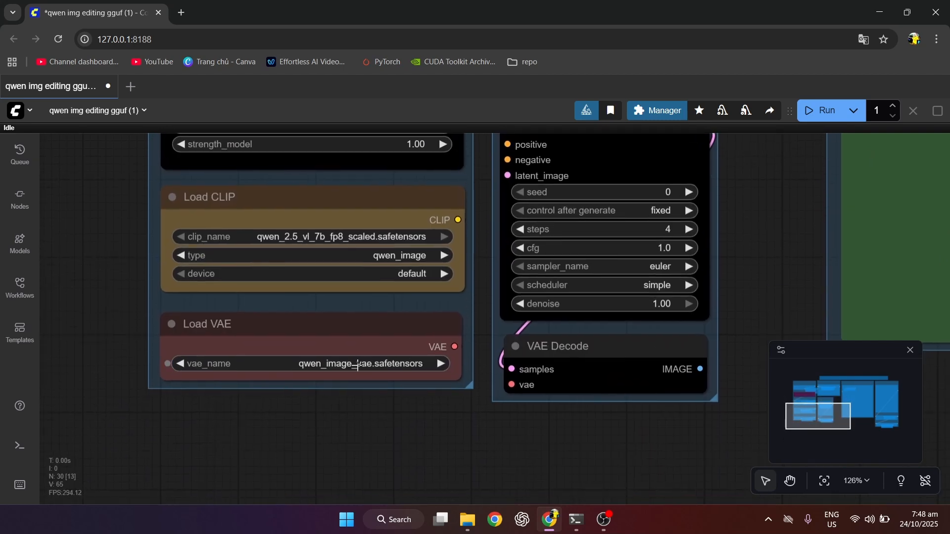
pyautogui.click(357, 366)
pyautogui.click(379, 387)
# - Set the KSampler node's control after generate option to increment
pyautogui.scroll(-2, 439, 410)
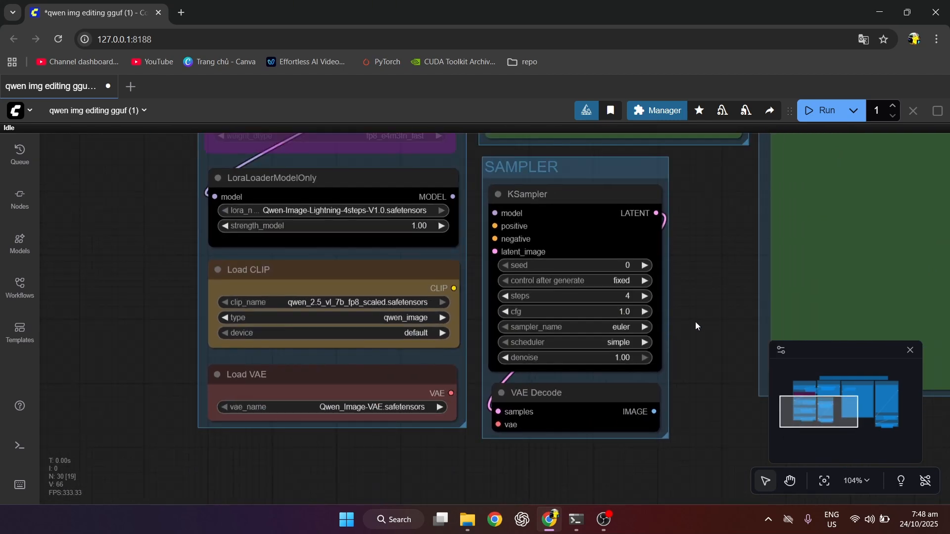
pyautogui.moveTo(695, 324); pyautogui.dragTo(560, 343)
pyautogui.click(546, 328)
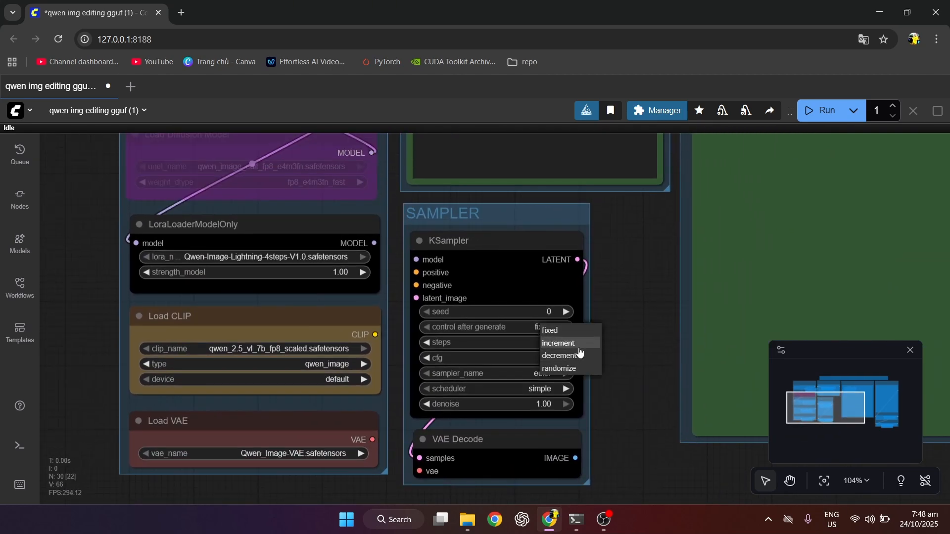
pyautogui.click(579, 346)
# - Load Google_AI_Studio_2025-10-17T14_39_23.711Z.png from the image folder into the Load Image node
pyautogui.moveTo(626, 286); pyautogui.dragTo(212, 388)
pyautogui.scroll(-4, 257, 402)
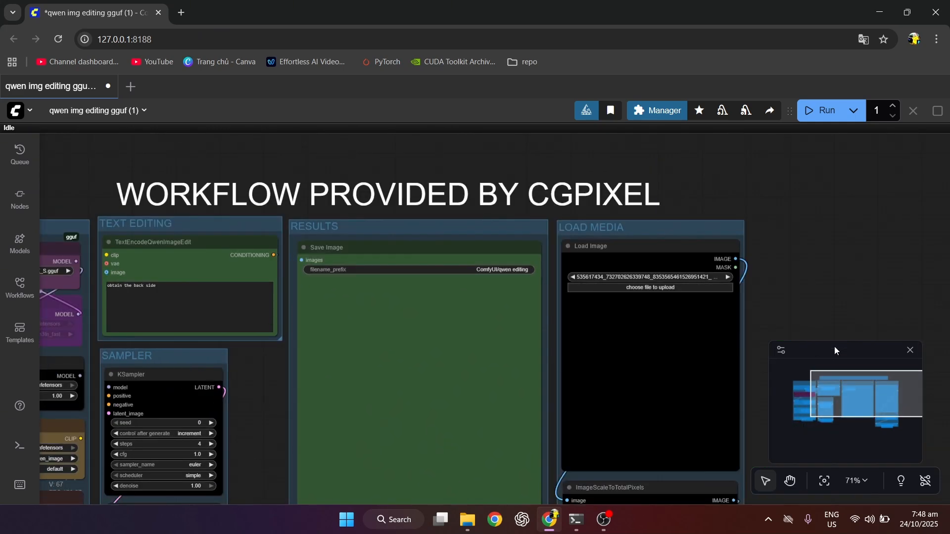
pyautogui.moveTo(819, 302); pyautogui.dragTo(833, 230)
pyautogui.click(638, 217)
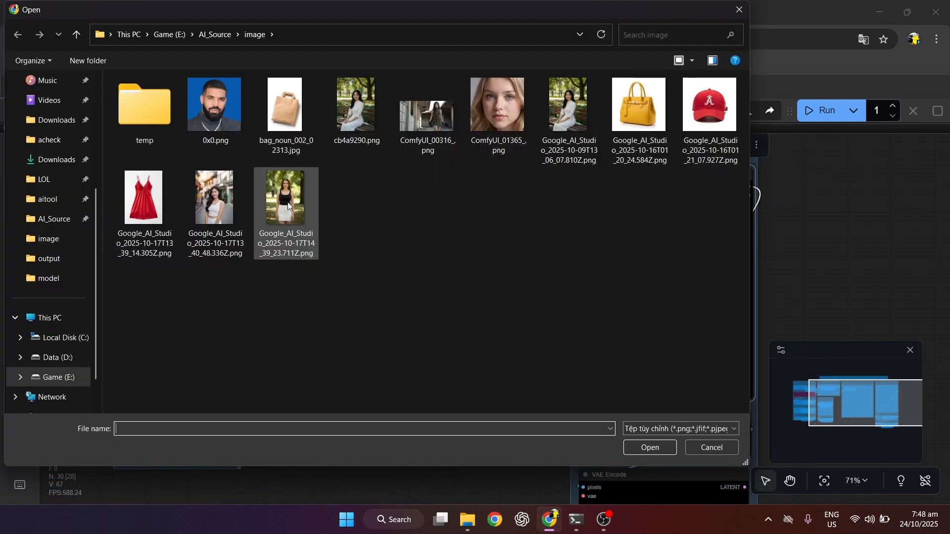
pyautogui.doubleClick(287, 202)
# - Check the prompt "obtain the back side" in the TextEncodeQwenImageEdit node and run the workflow
pyautogui.moveTo(233, 278); pyautogui.dragTo(372, 300)
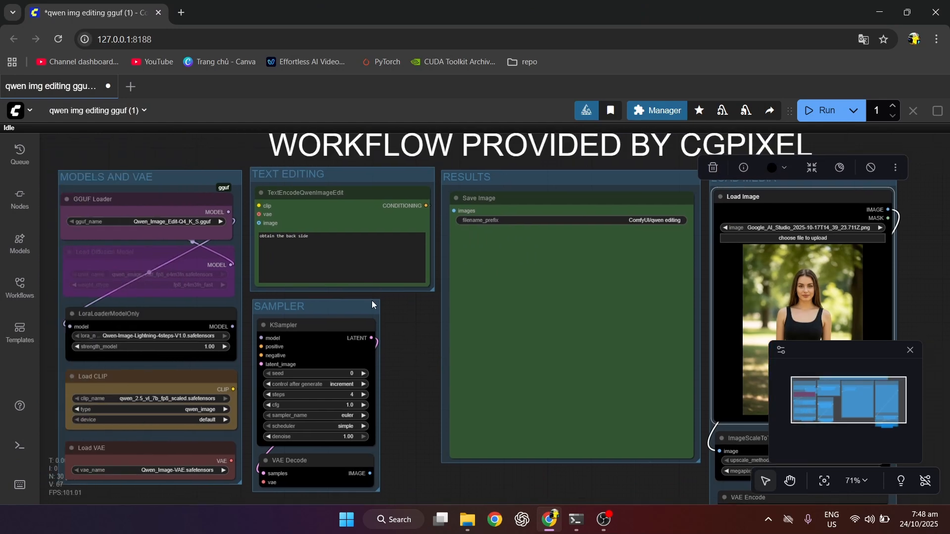
pyautogui.scroll(8, 304, 232)
pyautogui.tripleClick(322, 239)
pyautogui.click(489, 429)
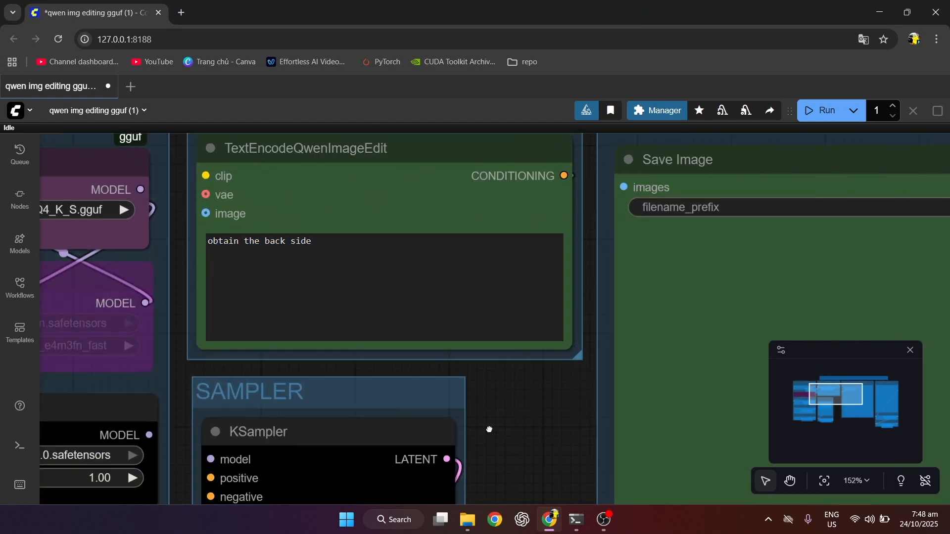
pyautogui.scroll(-6, 489, 429)
pyautogui.moveTo(494, 418); pyautogui.dragTo(418, 360)
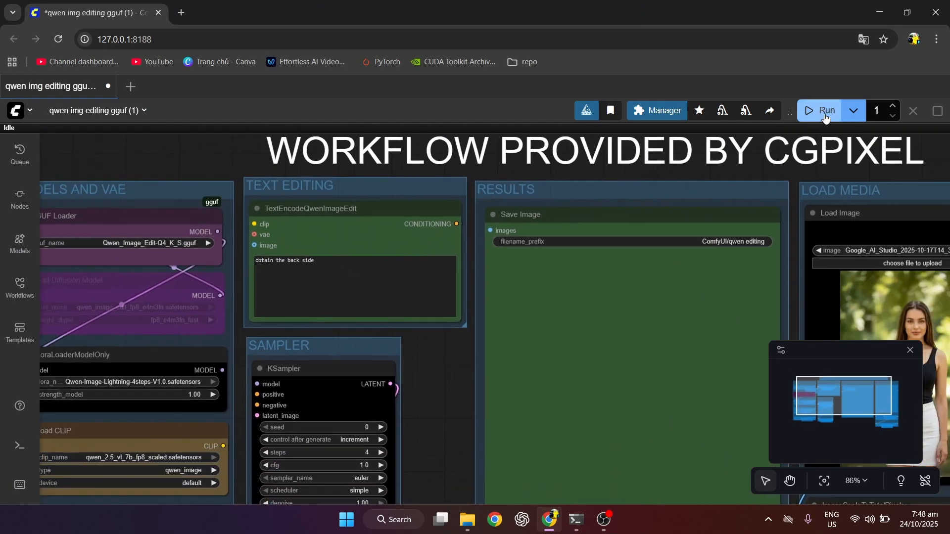
pyautogui.click(825, 117)
# - Check the generation progress in the ComfyUI console and compare the generated image with the source image
pyautogui.moveTo(429, 413); pyautogui.dragTo(398, 369)
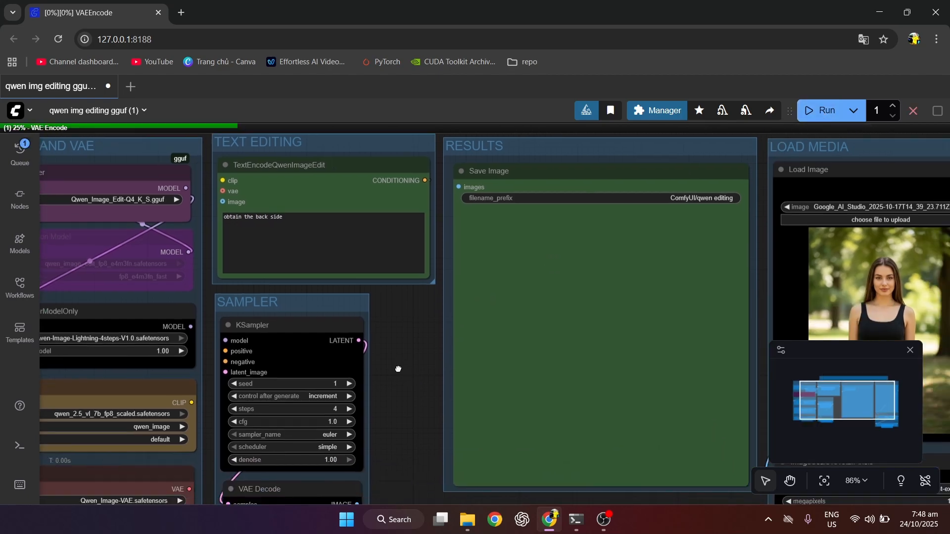
pyautogui.scroll(-1, 398, 369)
pyautogui.click(576, 519)
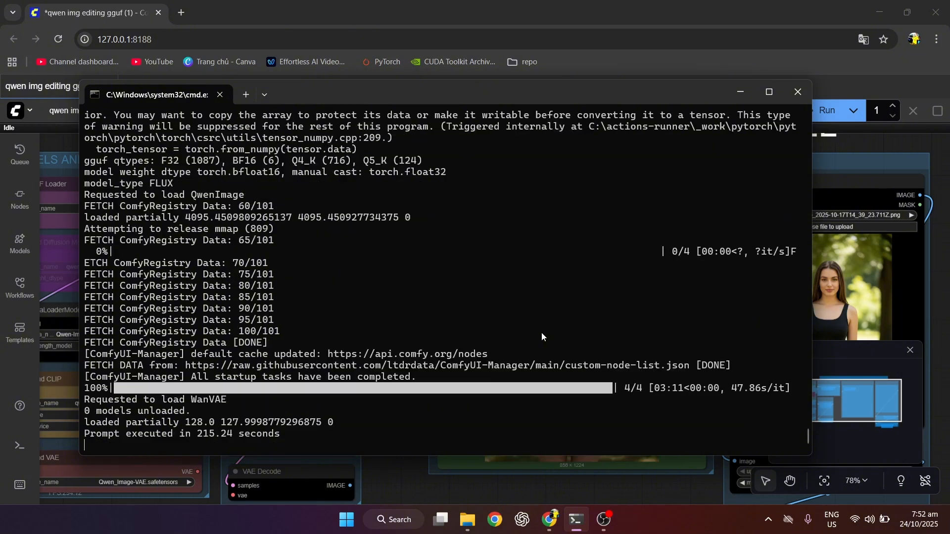
pyautogui.click(407, 474)
pyautogui.moveTo(396, 407); pyautogui.dragTo(136, 354)
pyautogui.scroll(5, 604, 229)
pyautogui.moveTo(737, 274); pyautogui.dragTo(888, 269)
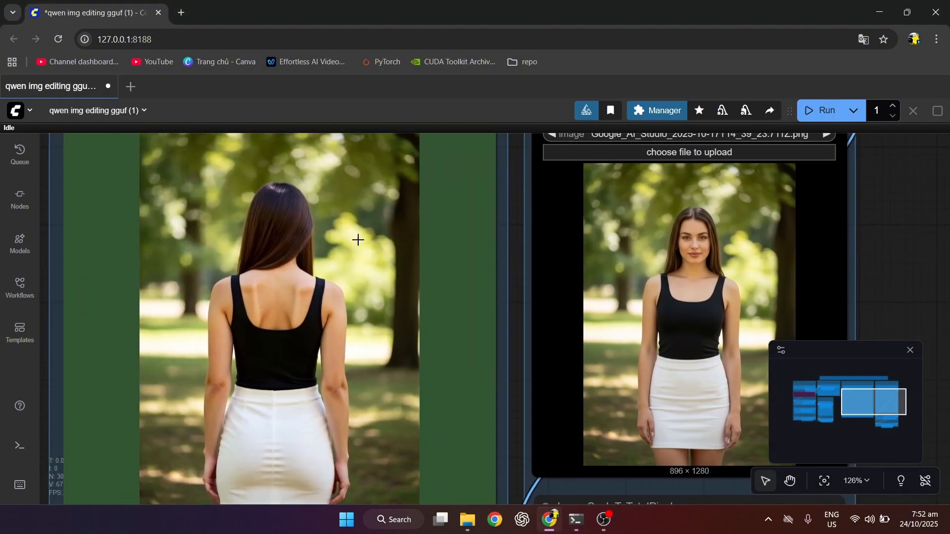
# - Change the TextEncodeQwenImageEdit prompt to "she is smile and waving hand, a dog next to her" and run the workflow
pyautogui.scroll(-2, 223, 302)
pyautogui.moveTo(85, 414); pyautogui.dragTo(423, 456)
pyautogui.scroll(5, 221, 245)
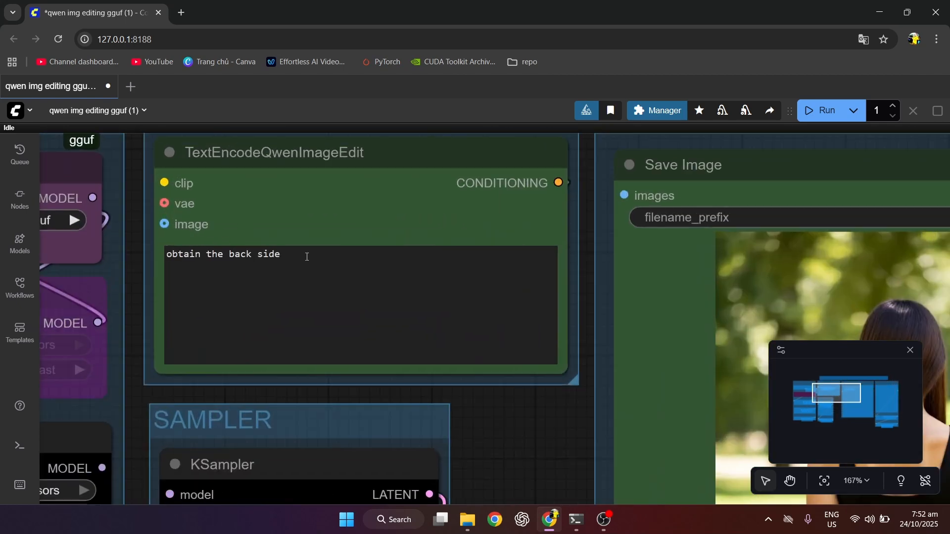
pyautogui.tripleClick(198, 261)
pyautogui.write('she is smile and waving hand, a dog next to her')
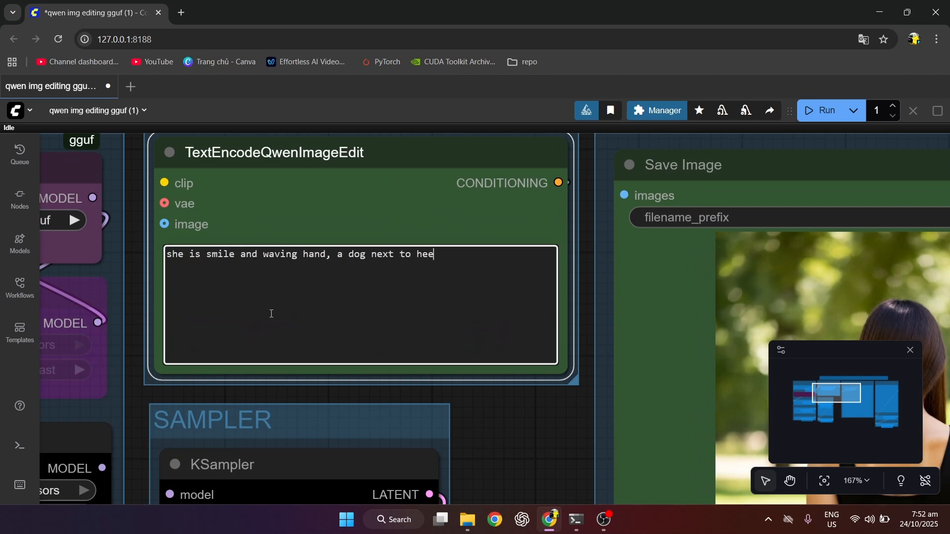
pyautogui.scroll(-7, 449, 488)
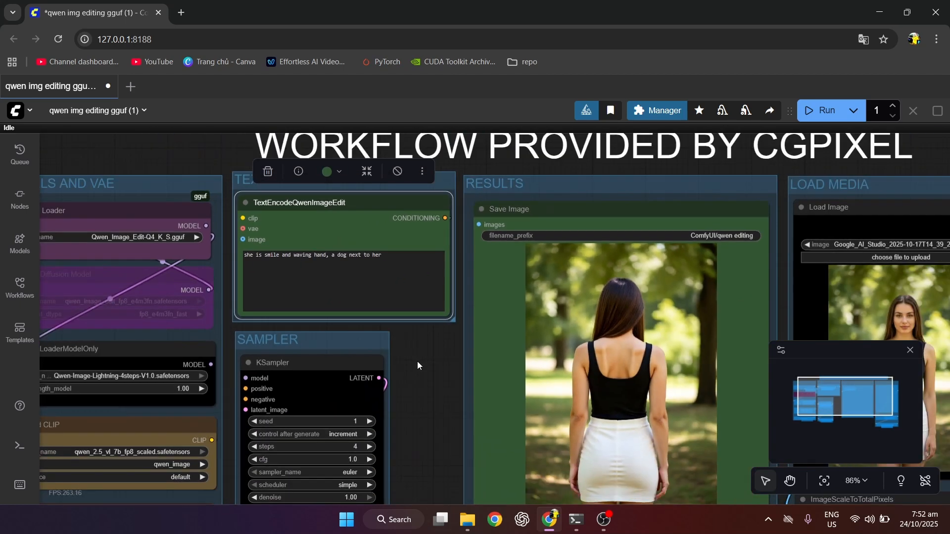
pyautogui.moveTo(443, 393); pyautogui.dragTo(422, 439)
pyautogui.scroll(-2, 447, 340)
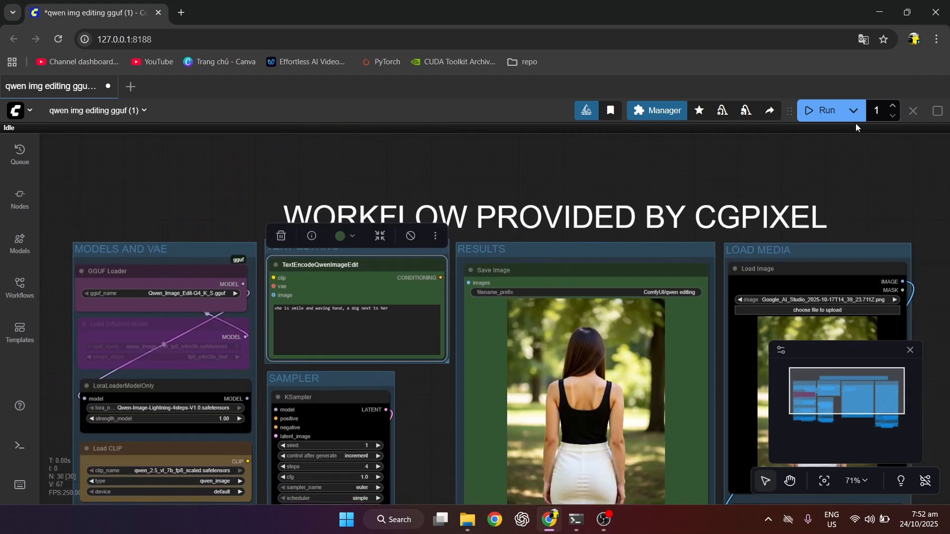
pyautogui.click(823, 112)
# - Check the generation progress in the ComfyUI console and compare the image of the waving woman and dog with the source image
pyautogui.click(578, 530)
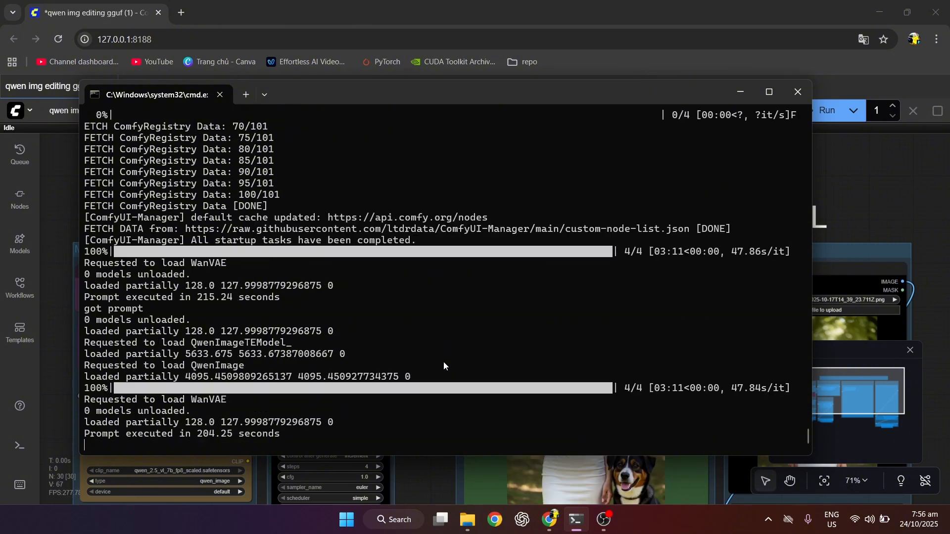
pyautogui.scroll(7, 333, 368)
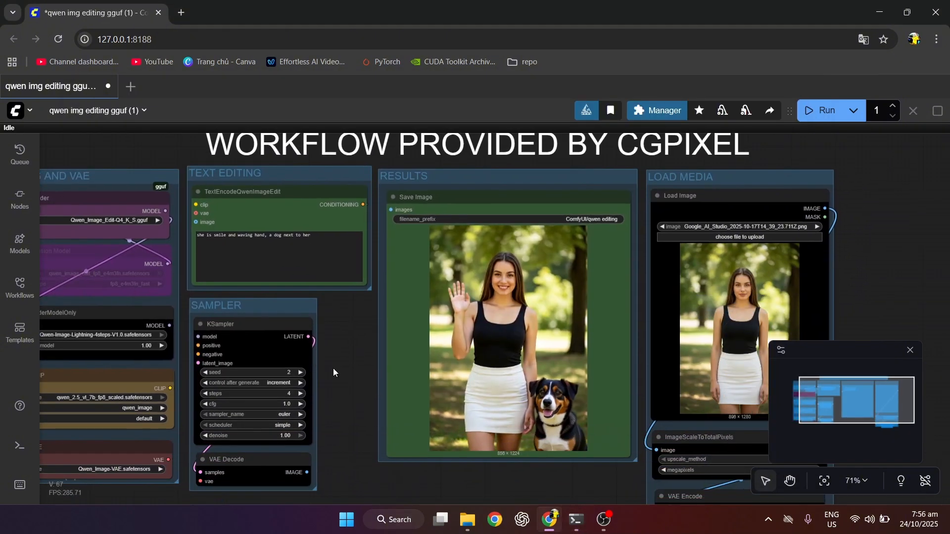
pyautogui.scroll(-3, 155, 312)
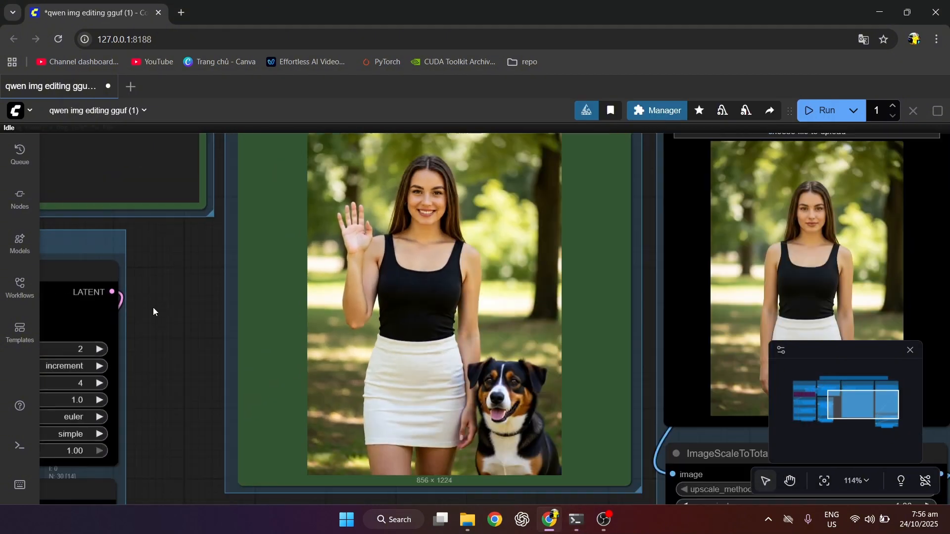
pyautogui.moveTo(156, 306); pyautogui.dragTo(31, 340)
pyautogui.moveTo(798, 279); pyautogui.dragTo(834, 256)
pyautogui.moveTo(174, 301); pyautogui.dragTo(159, 318)
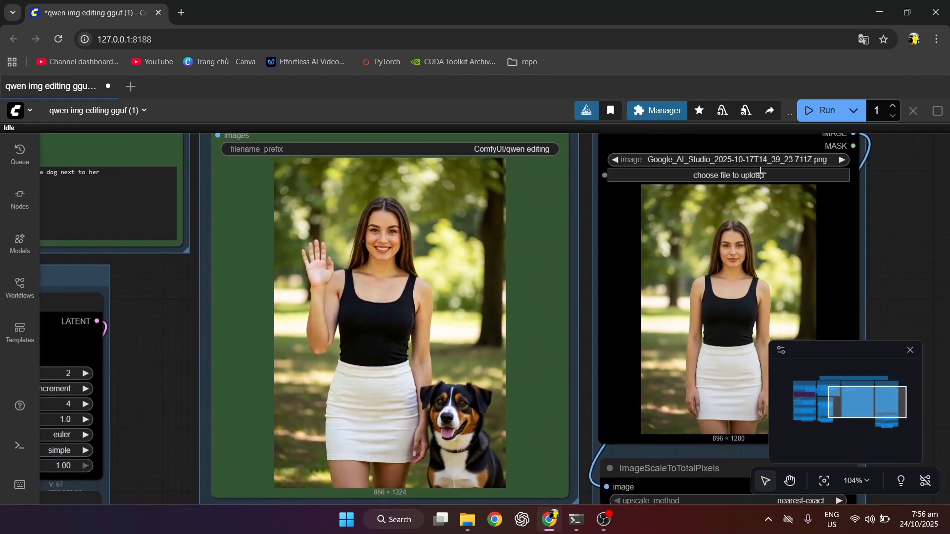
# - Load Google_AI_Studio_2025-10-17T13_40_48.336Z.png from the image folder into the Load Image node
pyautogui.click(758, 175)
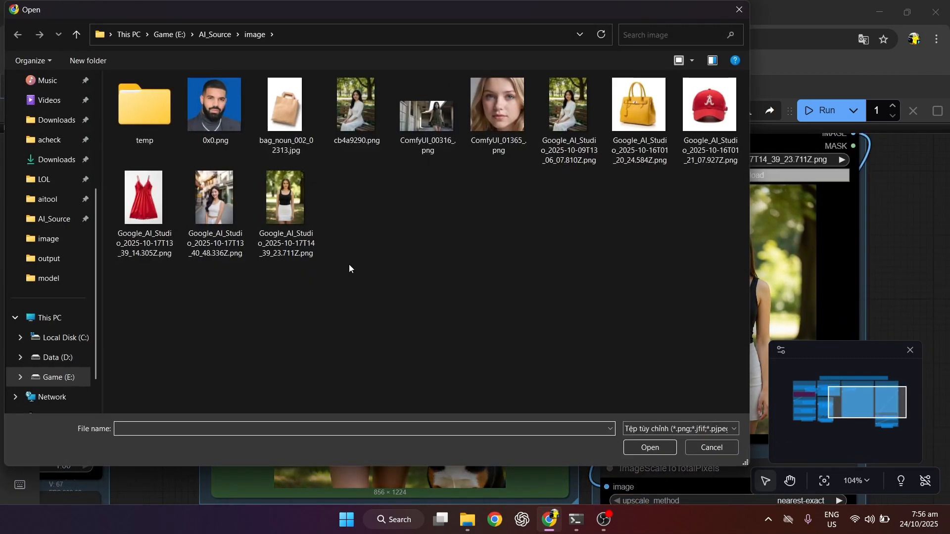
pyautogui.doubleClick(222, 207)
# - Change the TextEncodeQwenImageEdit prompt to "she is wearing a red dress, hoding a ice cream" and run the workflow
pyautogui.moveTo(138, 369); pyautogui.dragTo(466, 440)
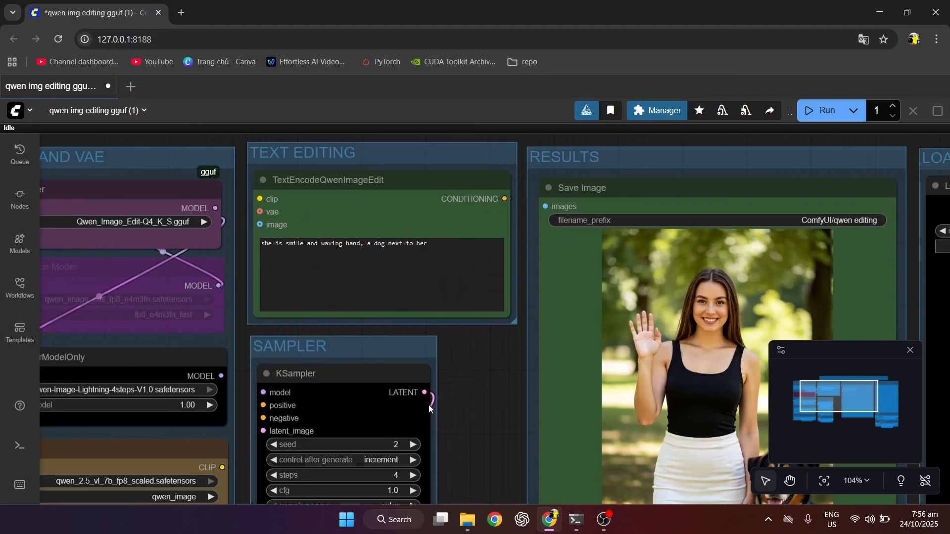
pyautogui.moveTo(440, 245); pyautogui.dragTo(278, 252)
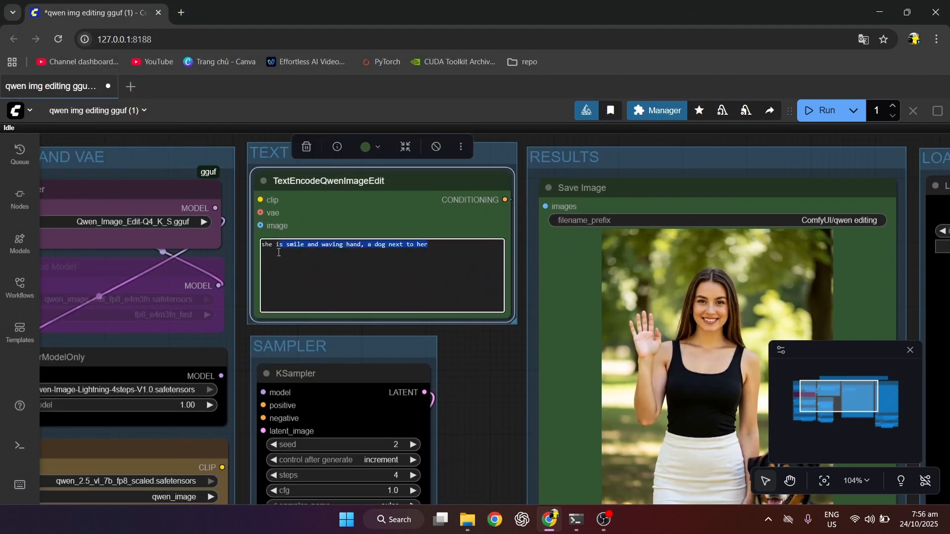
pyautogui.write('is wearing a red dress')
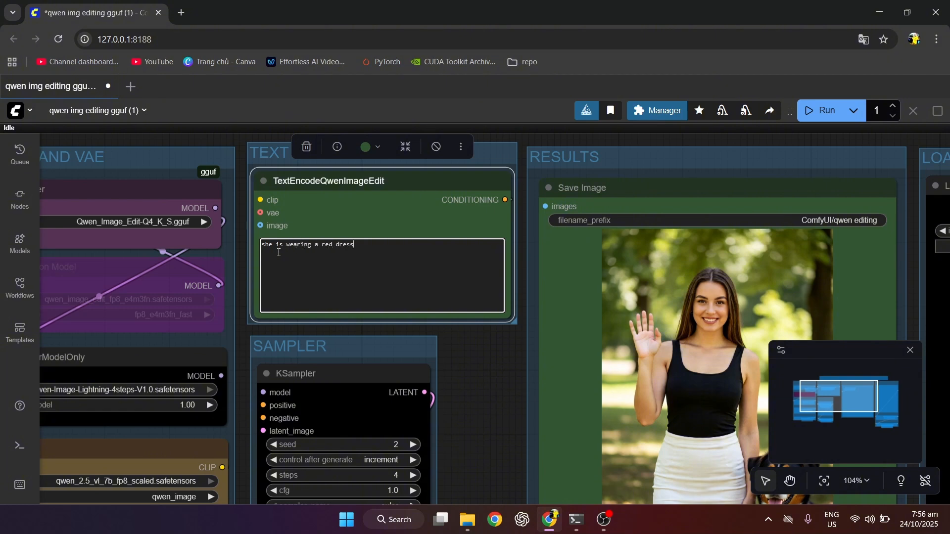
pyautogui.write('eam')
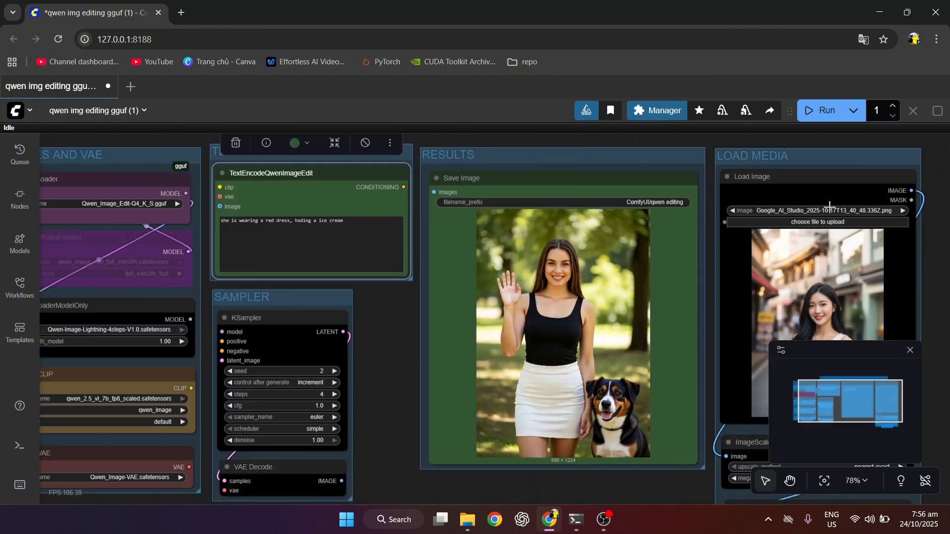
pyautogui.click(818, 108)
# - Check the sampling progress of the red dress generation in the ComfyUI console
pyautogui.moveTo(369, 323); pyautogui.dragTo(284, 312)
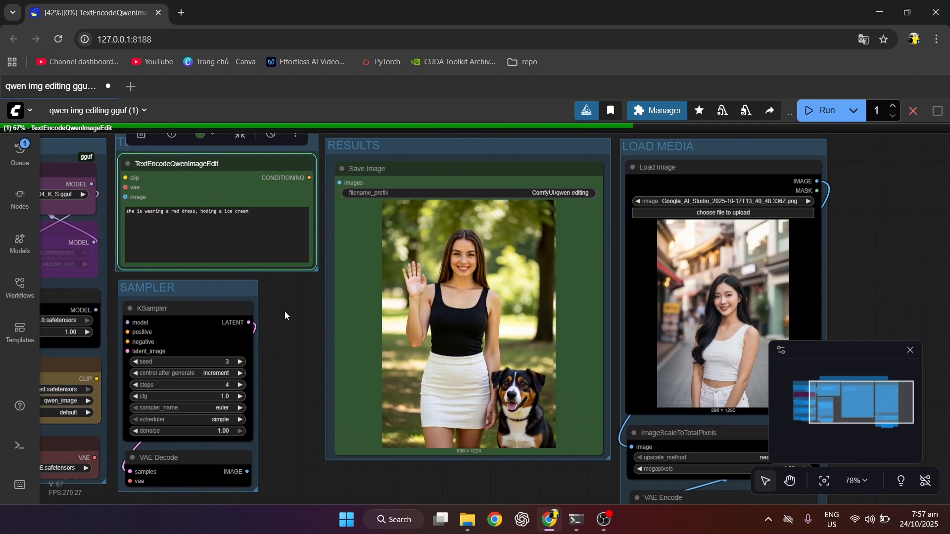
pyautogui.click(576, 520)
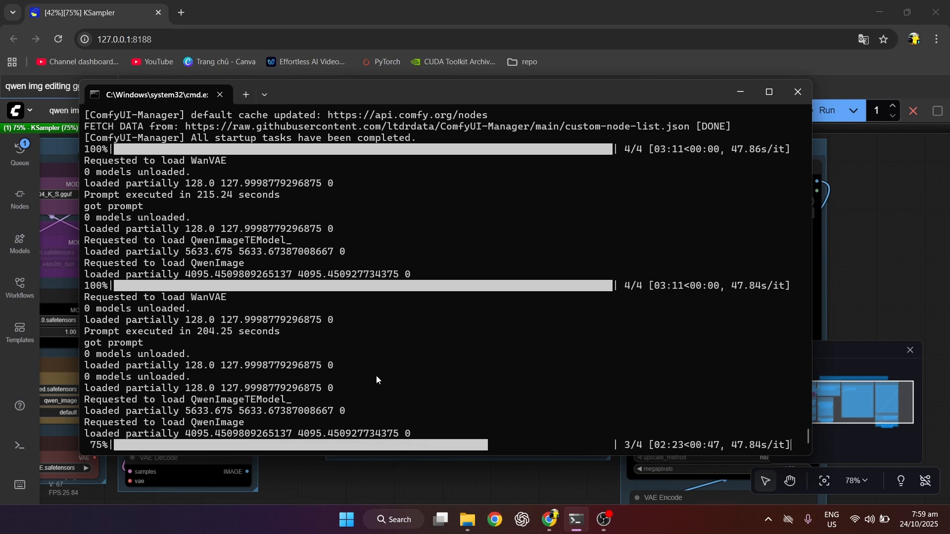
pyautogui.click(365, 492)
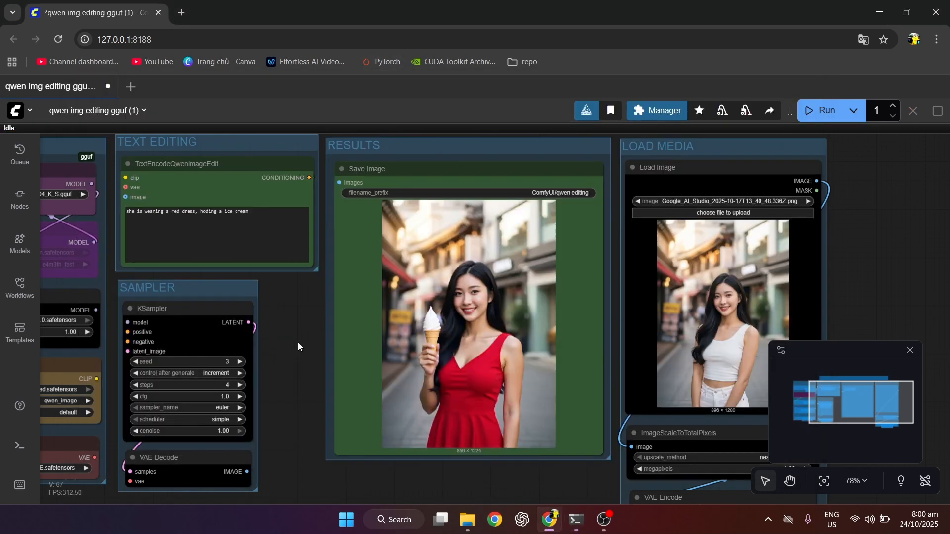
# - Examine the generated red dress image in the Save Image node and compare it with the source image in the Load Image node
pyautogui.scroll(5, 298, 342)
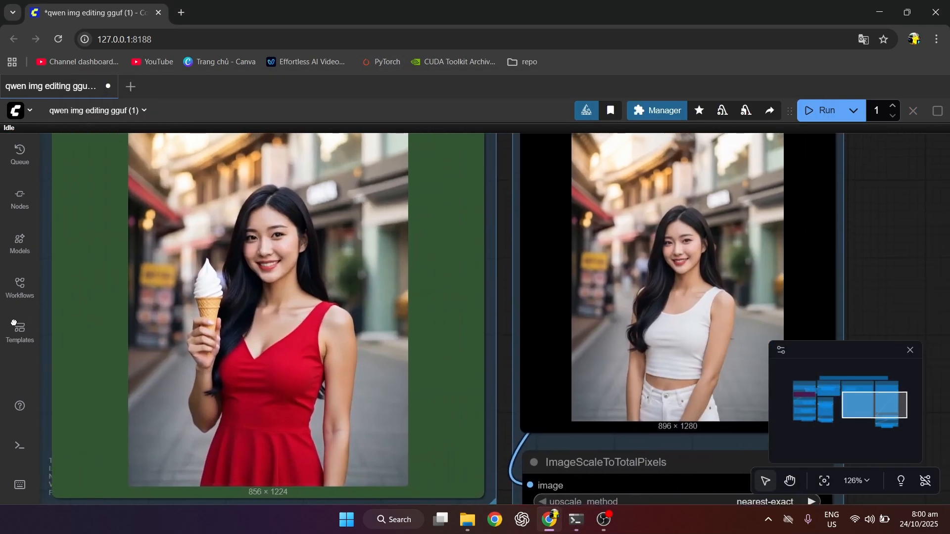
pyautogui.moveTo(14, 323); pyautogui.dragTo(8, 326)
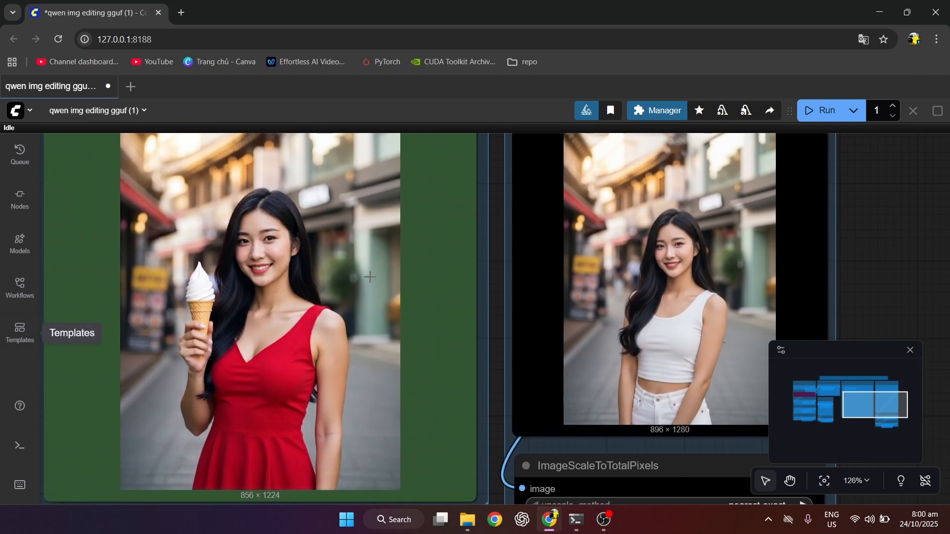
pyautogui.scroll(-7, 578, 263)
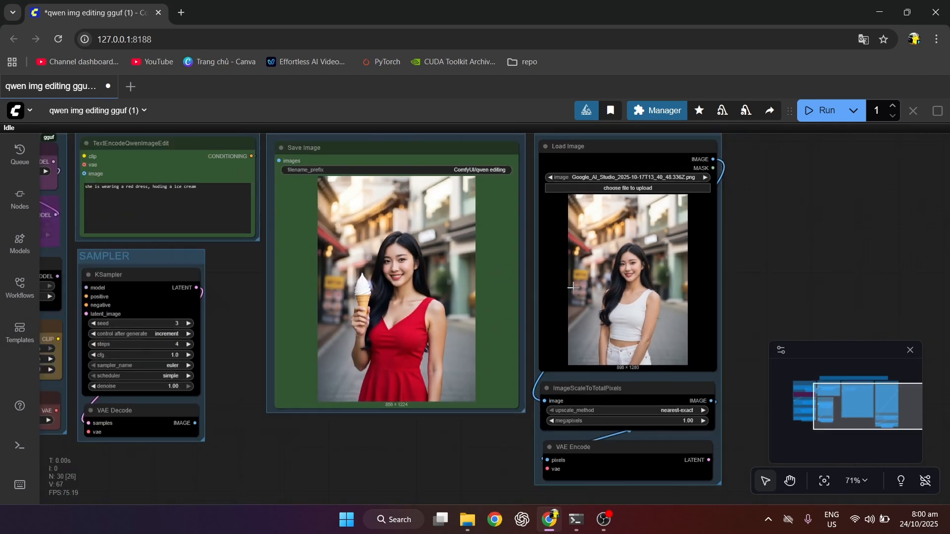
pyautogui.moveTo(298, 290); pyautogui.dragTo(438, 389)
pyautogui.scroll(4, 427, 343)
pyautogui.scroll(-3, 254, 352)
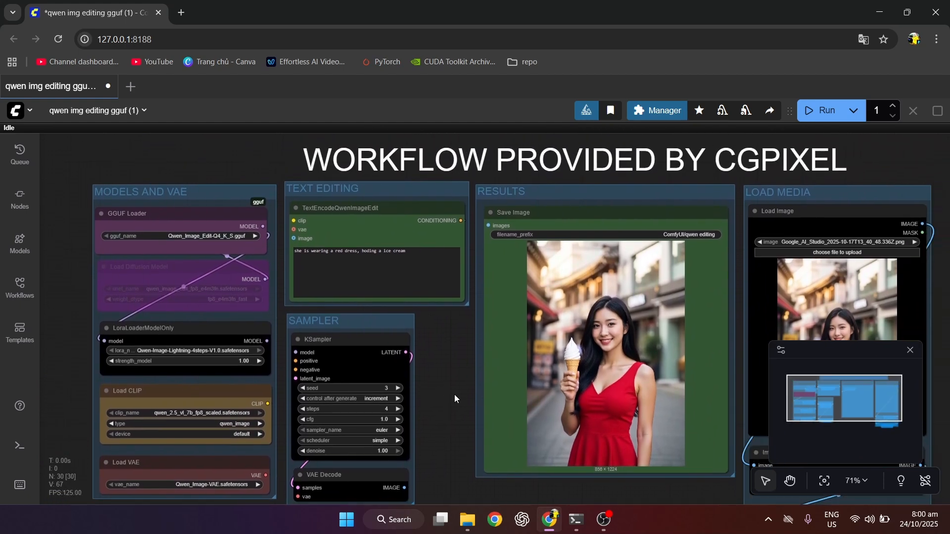
pyautogui.scroll(2, 454, 394)
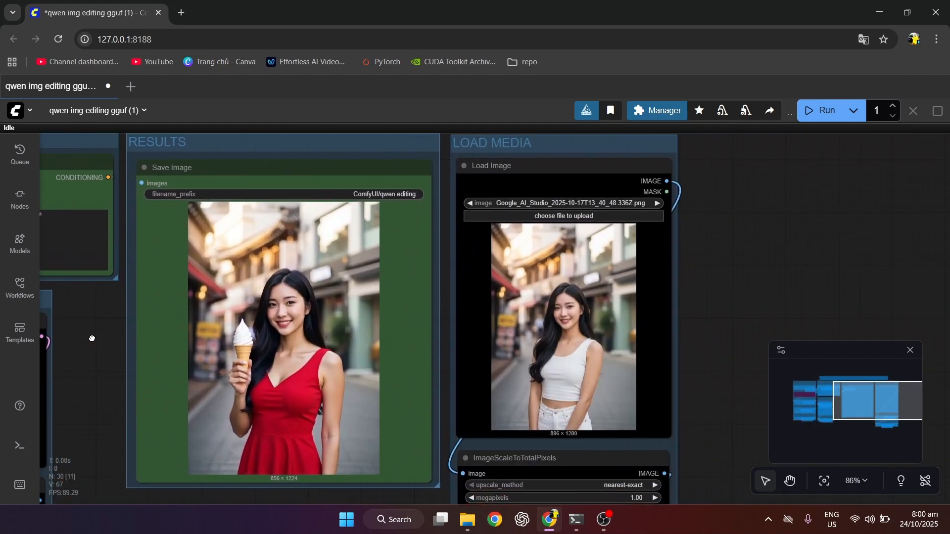
pyautogui.scroll(2, 92, 338)
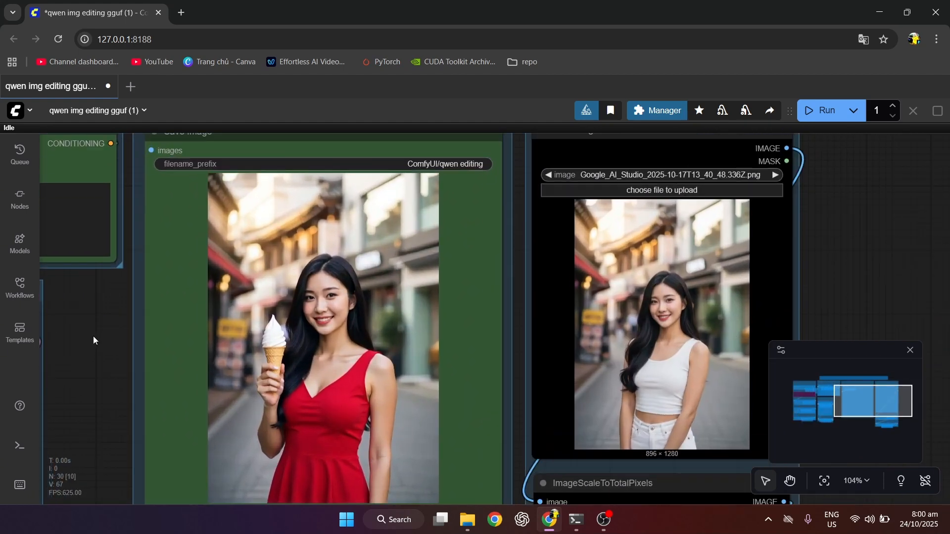